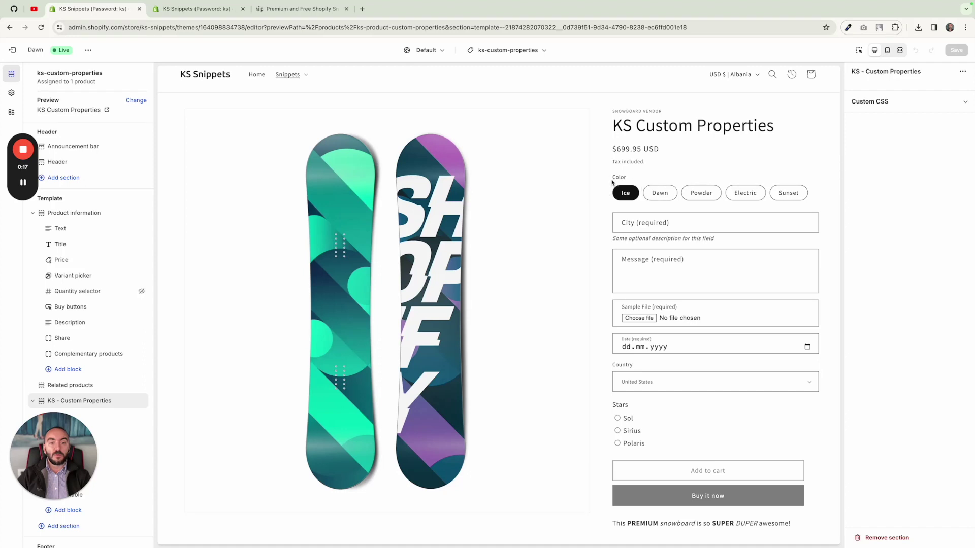
- Fill in the snowboard's custom fields with City "New York" and Message "A sample message"
{"action": "scroll", "coordinate": [688, 218], "scroll_direction": "down", "scroll_amount": 1}
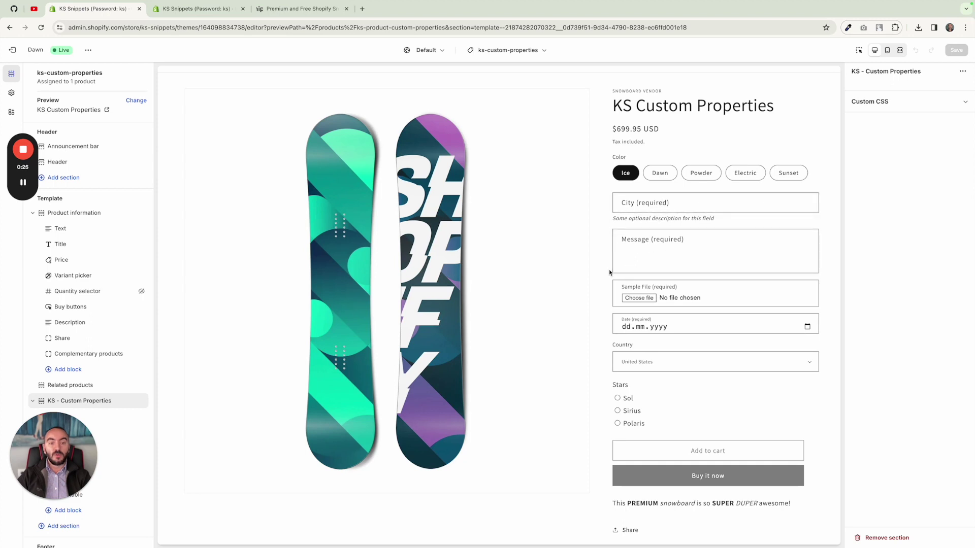
{"action": "scroll", "coordinate": [670, 219], "scroll_direction": "up", "scroll_amount": 2}
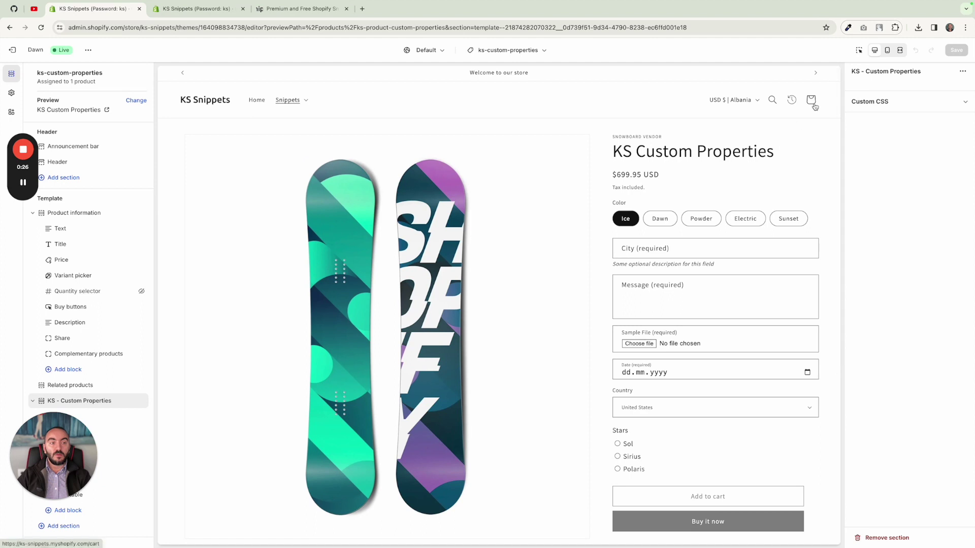
{"action": "scroll", "coordinate": [687, 220], "scroll_direction": "down", "scroll_amount": 1}
{"action": "scroll", "coordinate": [818, 87], "scroll_direction": "up", "scroll_amount": 1}
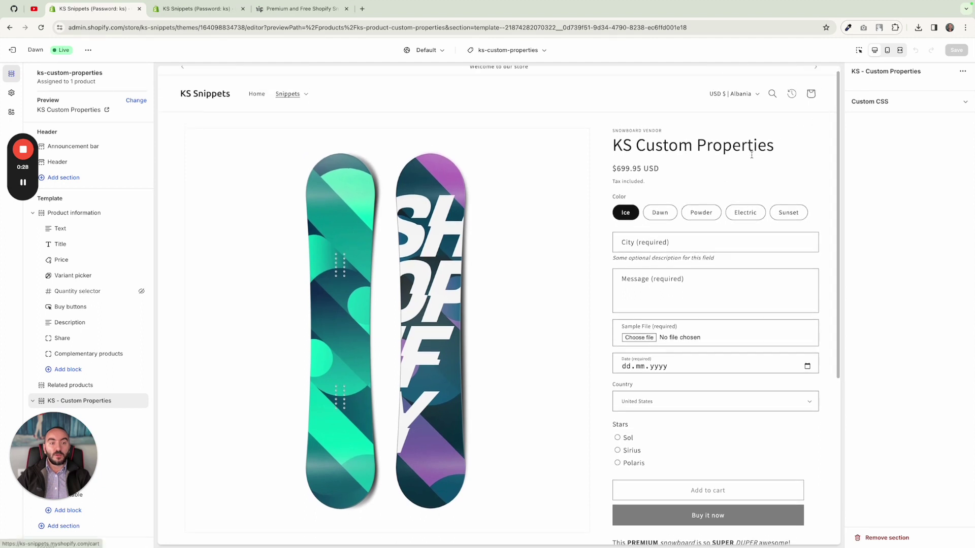
{"action": "scroll", "coordinate": [635, 223], "scroll_direction": "down", "scroll_amount": 2}
{"action": "left_click", "coordinate": [656, 211]}
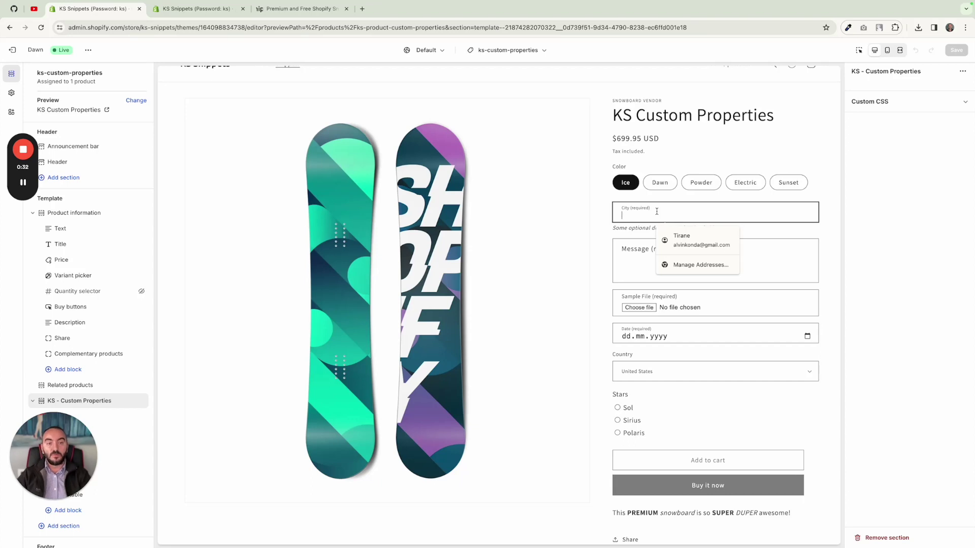
{"action": "type", "text": "New York"}
{"action": "key", "text": "Tab"}
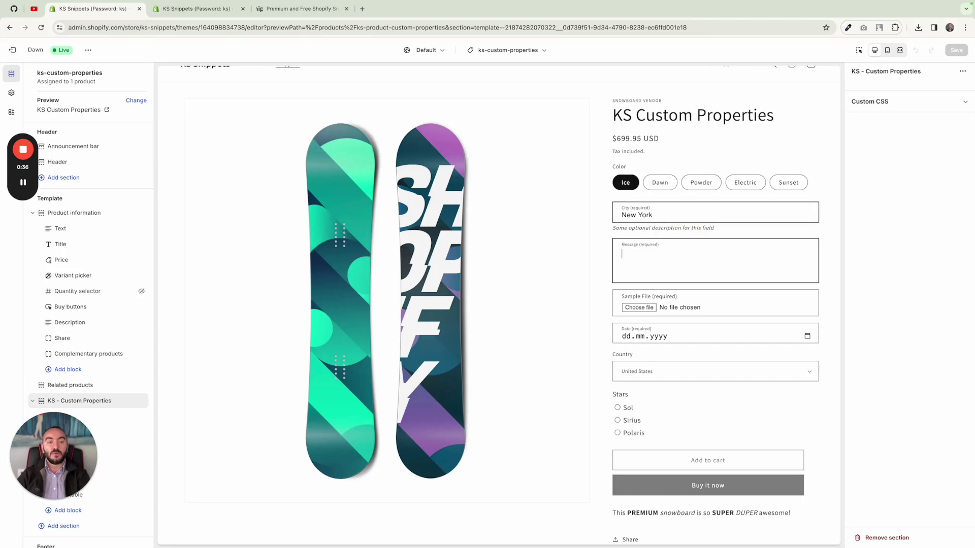
{"action": "type", "text": "A sample message"}
- Attach neom-0SUho_B0nus-unsplash.jpg as the sample file and set the date to 15.02.2024
{"action": "left_click", "coordinate": [676, 311]}
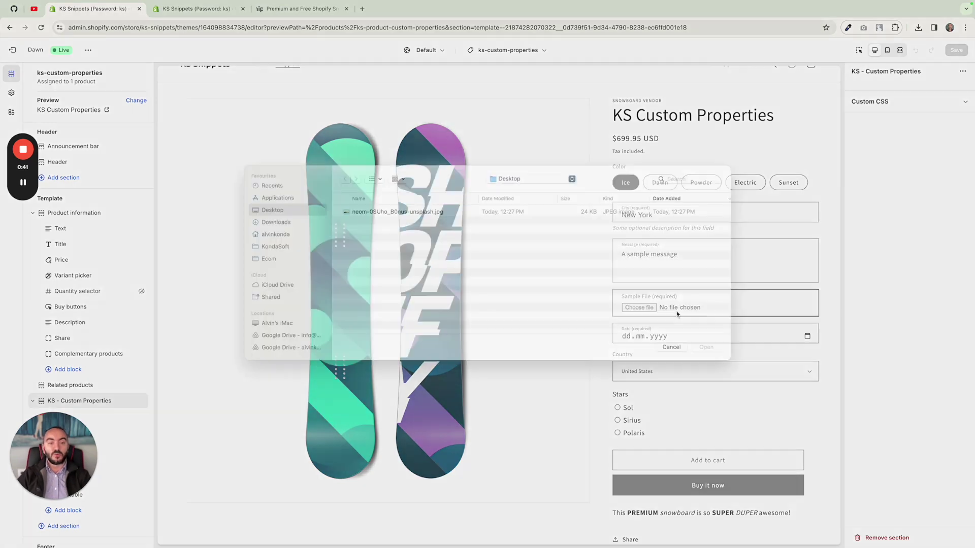
{"action": "double_click", "coordinate": [388, 226]}
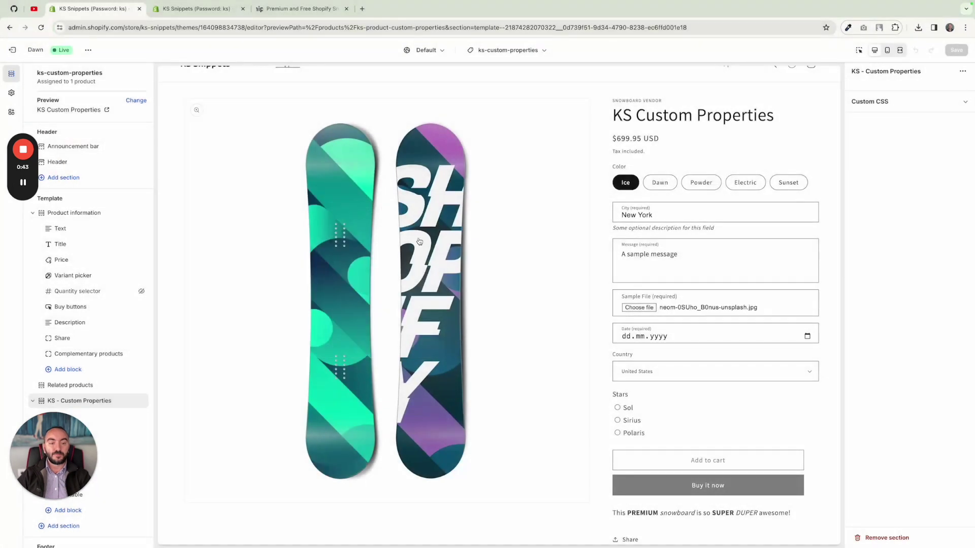
{"action": "left_click", "coordinate": [807, 336]}
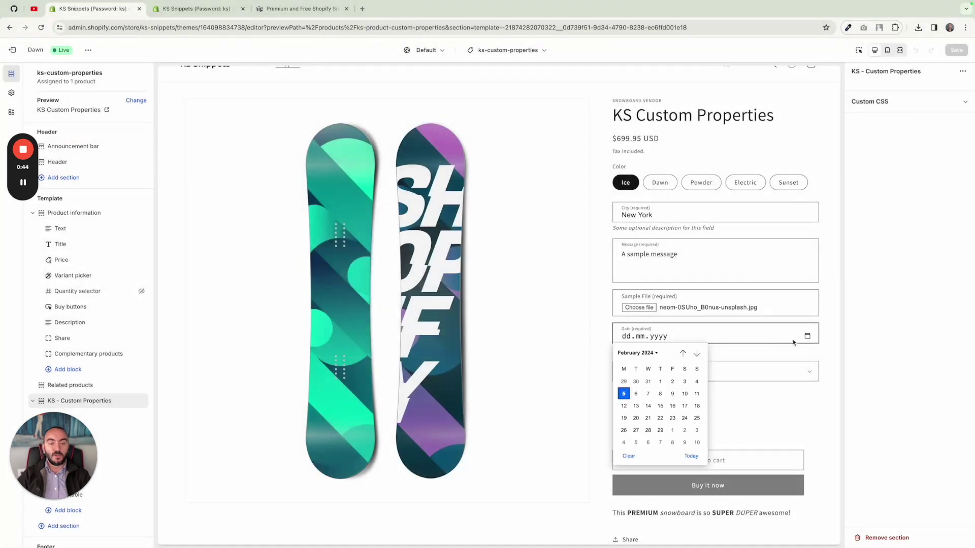
{"action": "left_click", "coordinate": [660, 407]}
- Choose Canada as the country and Sol under Stars, and add the product to the cart
{"action": "left_click", "coordinate": [649, 380]}
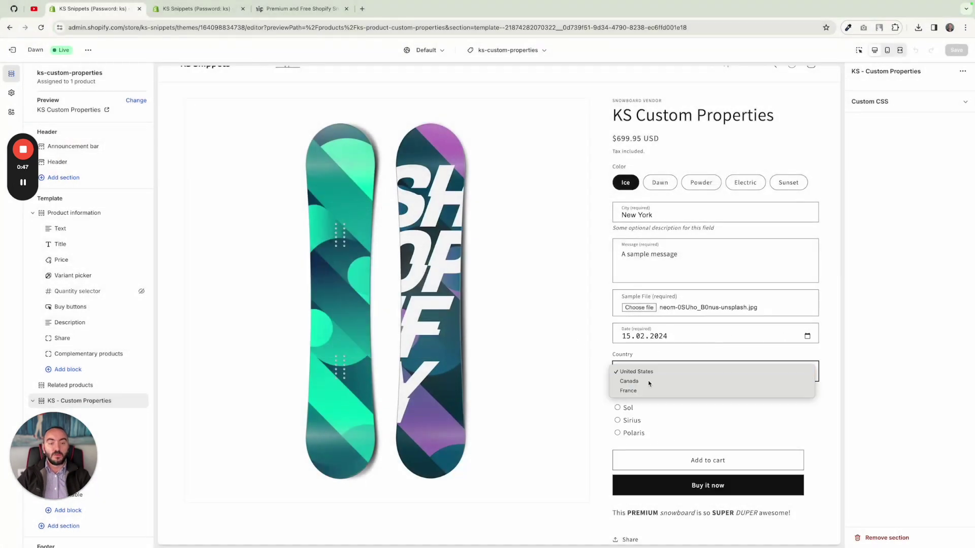
{"action": "left_click", "coordinate": [647, 382]}
{"action": "left_click", "coordinate": [630, 410]}
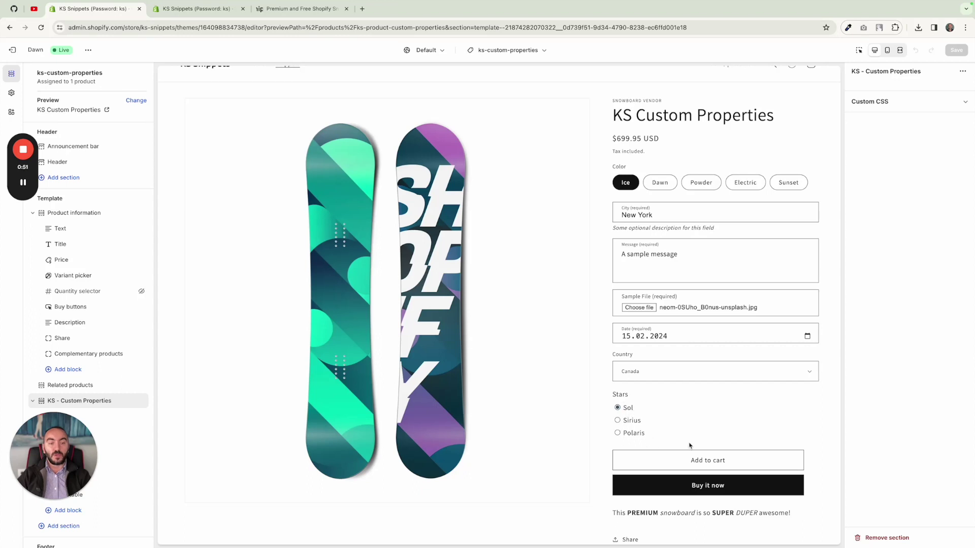
{"action": "left_click", "coordinate": [691, 460]}
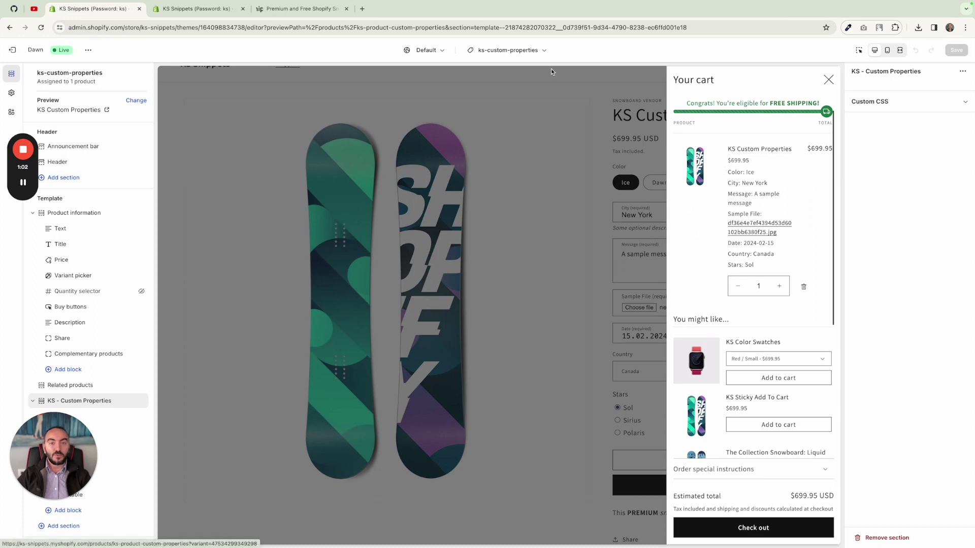
- Open the test order in the store's Orders and examine the custom property values saved with its item
{"action": "left_click", "coordinate": [213, 8]}
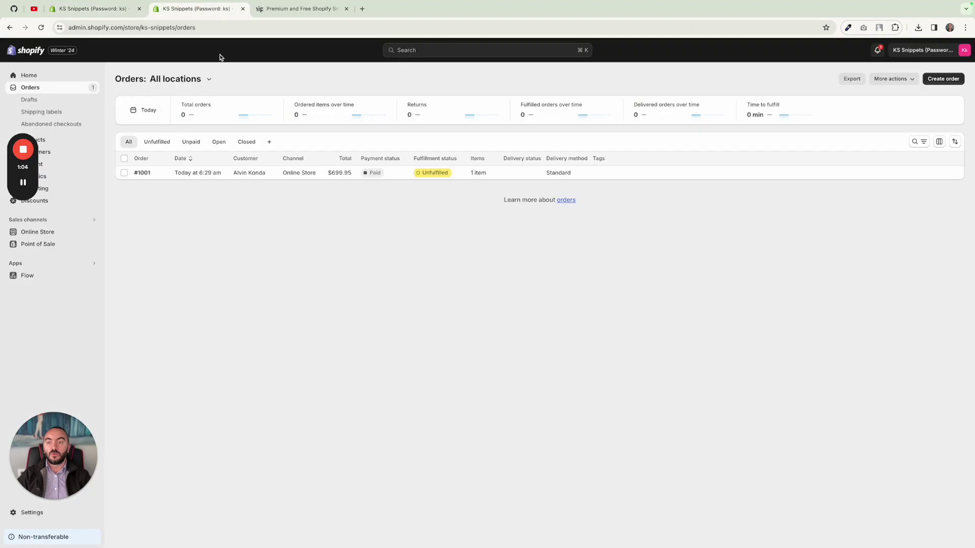
{"action": "left_click", "coordinate": [142, 173]}
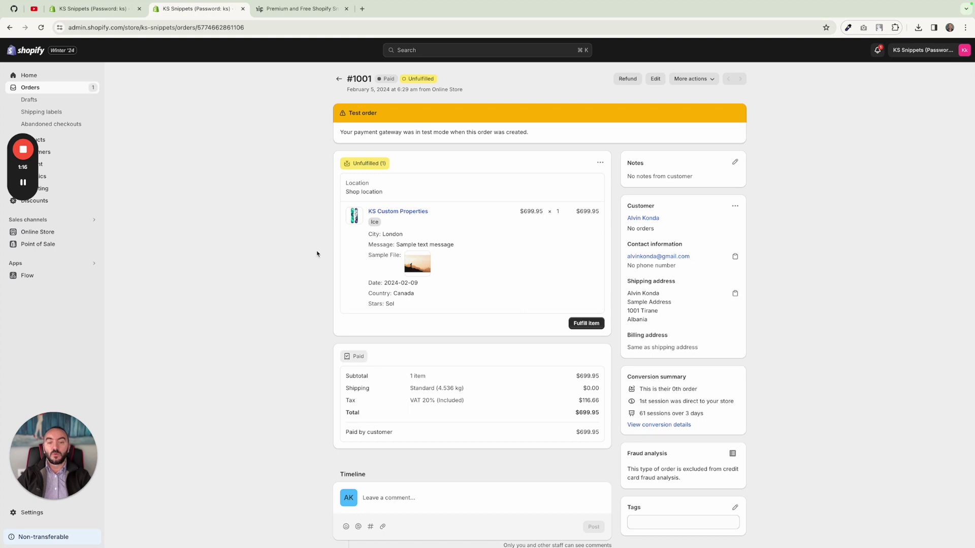
{"action": "mouse_move", "coordinate": [378, 264]}
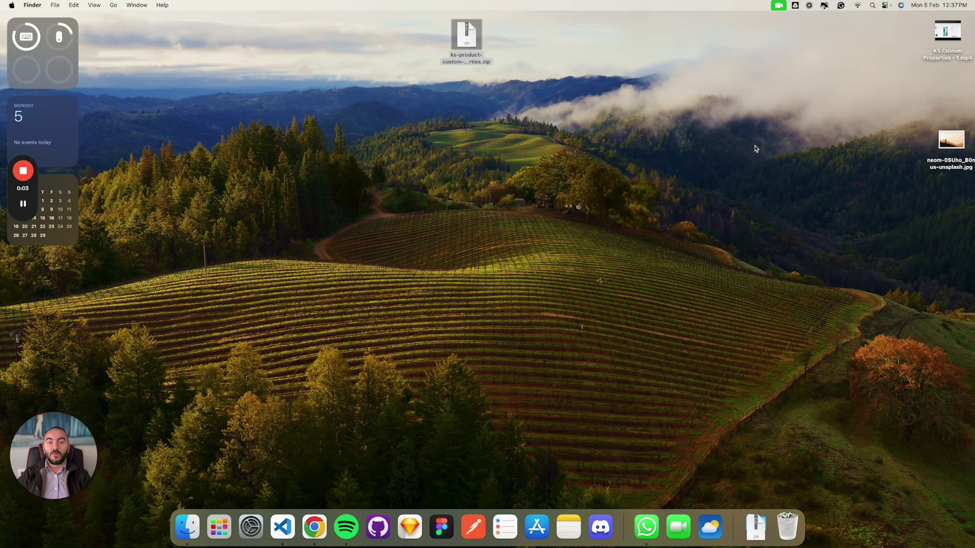
- Extract the ks-product-custom-properties ZIP archive on the desktop and open the extracted folder in an enlarged window
{"action": "left_click", "coordinate": [476, 41]}
{"action": "double_click", "coordinate": [477, 40]}
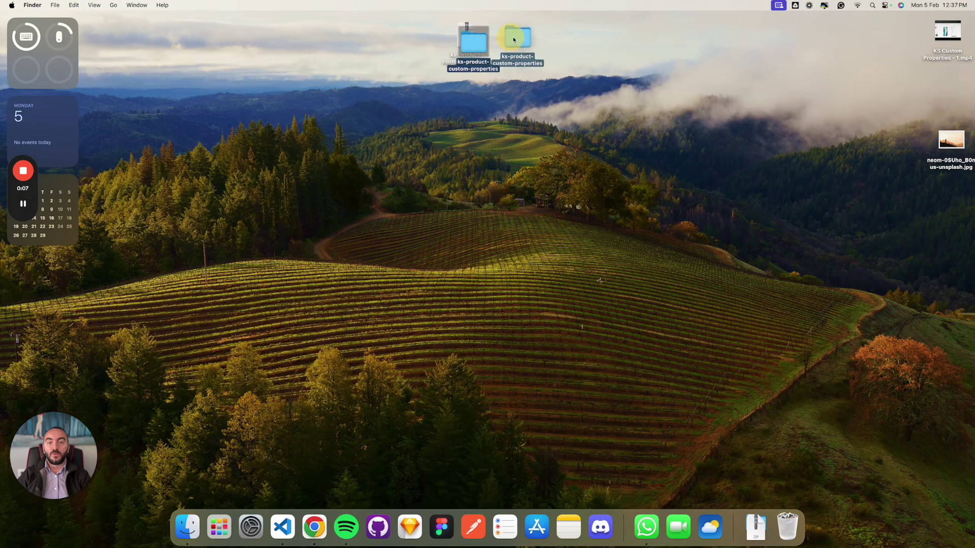
{"action": "double_click", "coordinate": [518, 38]}
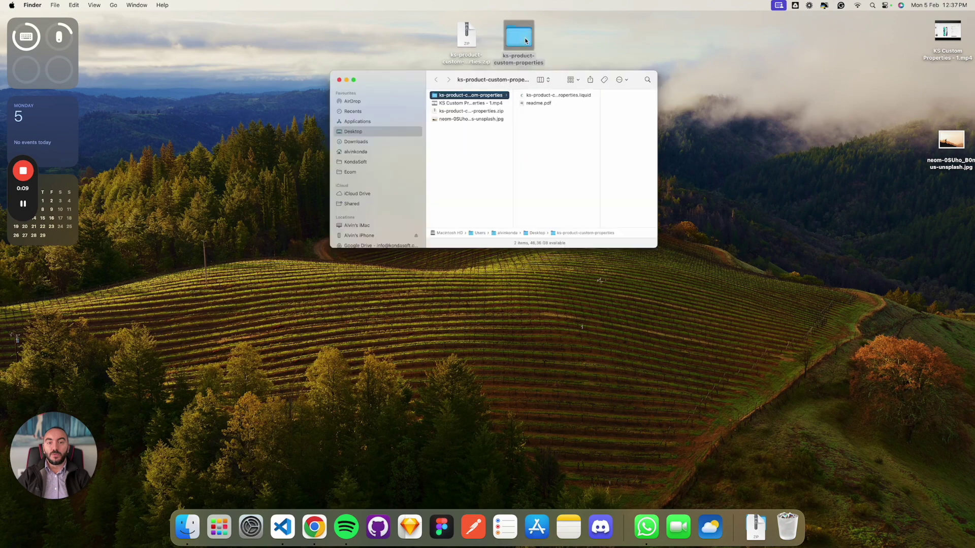
{"action": "left_click_drag", "start_coordinate": [685, 294], "coordinate": [744, 325]}
- Open ks-product-custom-properties.liquid from the extracted folder in Visual Studio Code and copy its entire code
{"action": "left_click", "coordinate": [563, 112]}
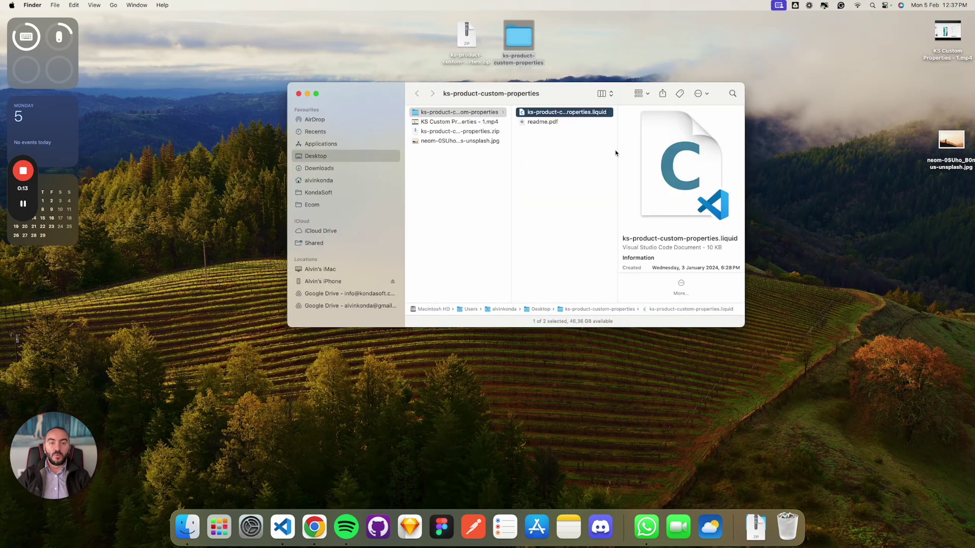
{"action": "left_click_drag", "start_coordinate": [618, 150], "coordinate": [657, 145]}
{"action": "double_click", "coordinate": [565, 113]}
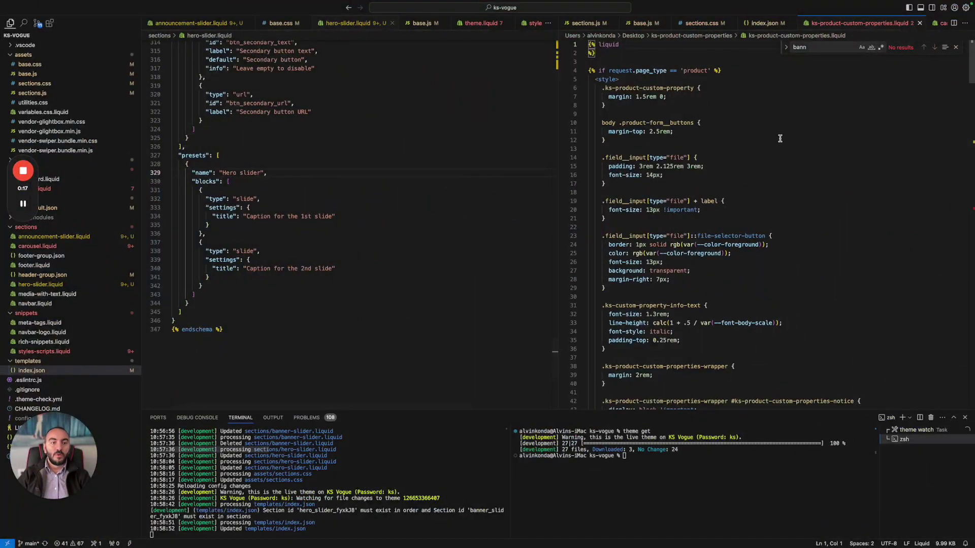
{"action": "left_click", "coordinate": [780, 138]}
{"action": "key", "text": "super+a"}
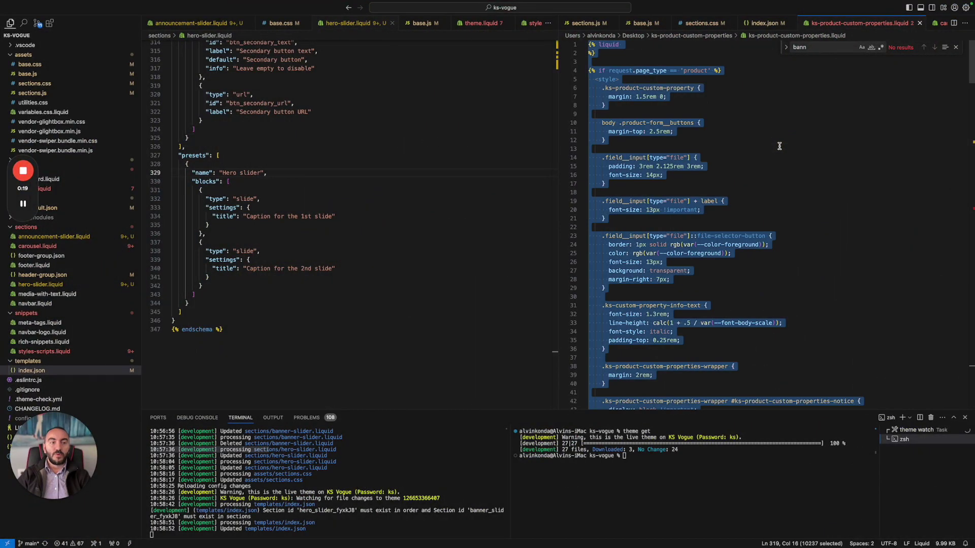
{"action": "scroll", "coordinate": [779, 146], "scroll_direction": "up", "scroll_amount": 1}
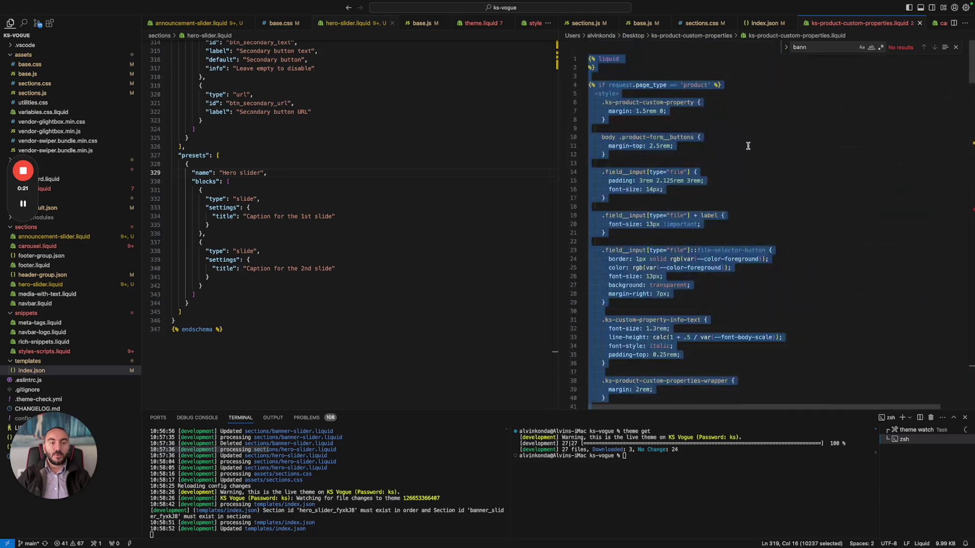
{"action": "scroll", "coordinate": [718, 173], "scroll_direction": "down", "scroll_amount": 5}
{"action": "scroll", "coordinate": [726, 178], "scroll_direction": "up", "scroll_amount": 5}
{"action": "scroll", "coordinate": [507, 248], "scroll_direction": "up", "scroll_amount": 4}
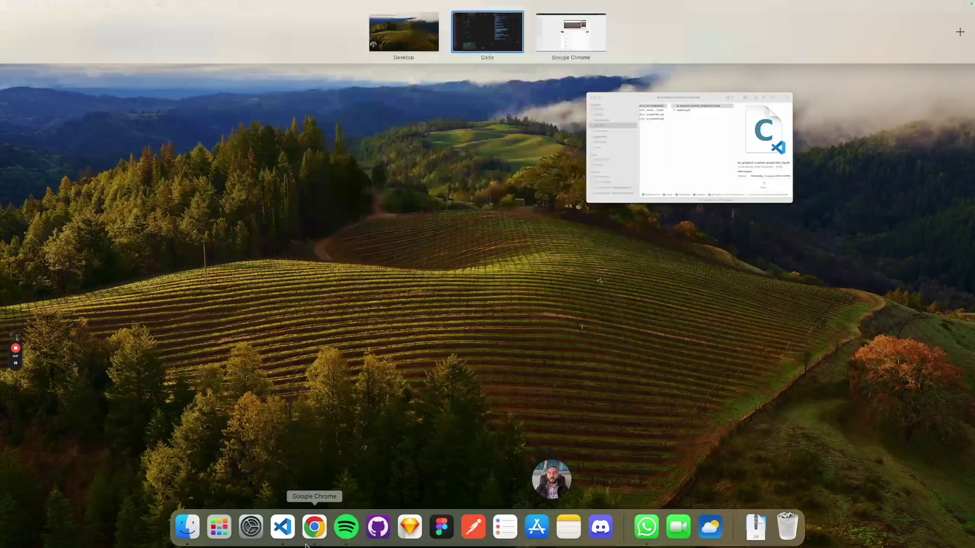
- Switch to Google Chrome and open the code of the current Dawn theme for editing
{"action": "left_click", "coordinate": [314, 528]}
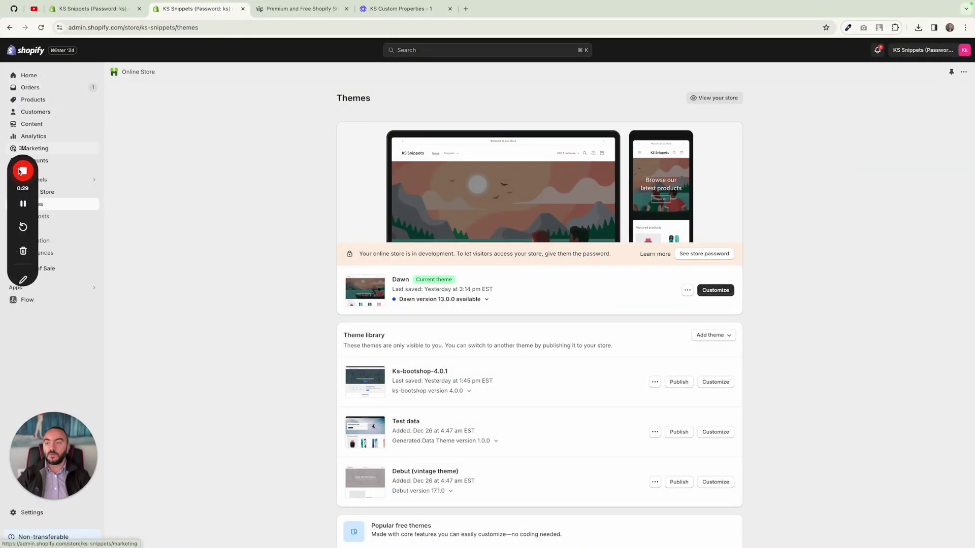
{"action": "left_click_drag", "start_coordinate": [38, 170], "coordinate": [763, 374]}
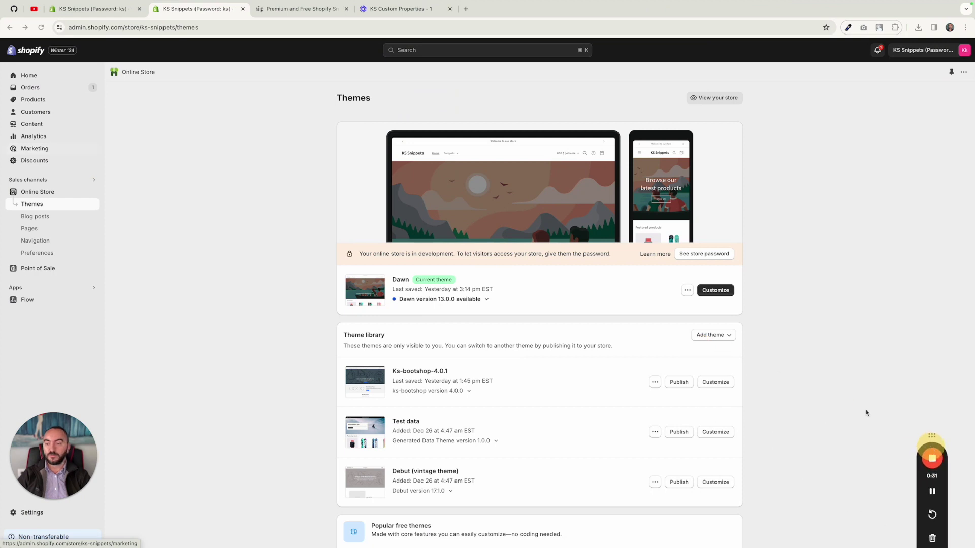
{"action": "left_click", "coordinate": [684, 290]}
{"action": "left_click", "coordinate": [642, 375]}
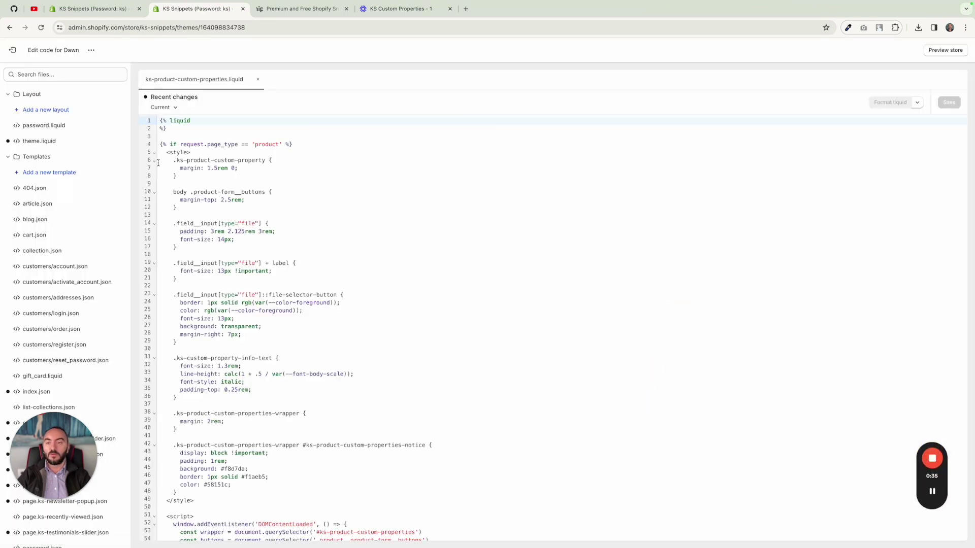
- Collapse the Templates and Layout folders and expand the Sections folder among the theme files
{"action": "left_click", "coordinate": [37, 158]}
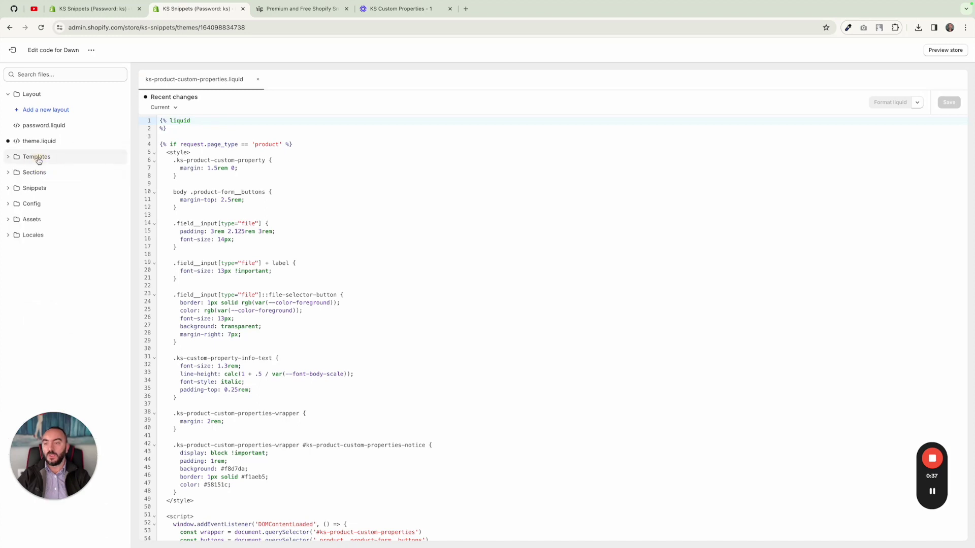
{"action": "left_click", "coordinate": [32, 94]}
{"action": "left_click", "coordinate": [51, 127]}
{"action": "left_click", "coordinate": [57, 141]}
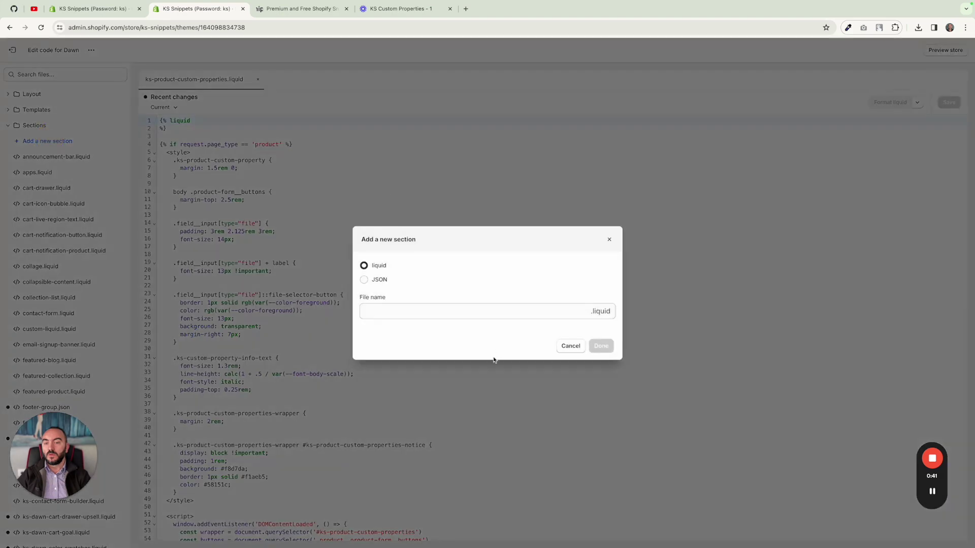
{"action": "left_click", "coordinate": [461, 311]}
{"action": "type", "text": "ks-product-custom-properties"}
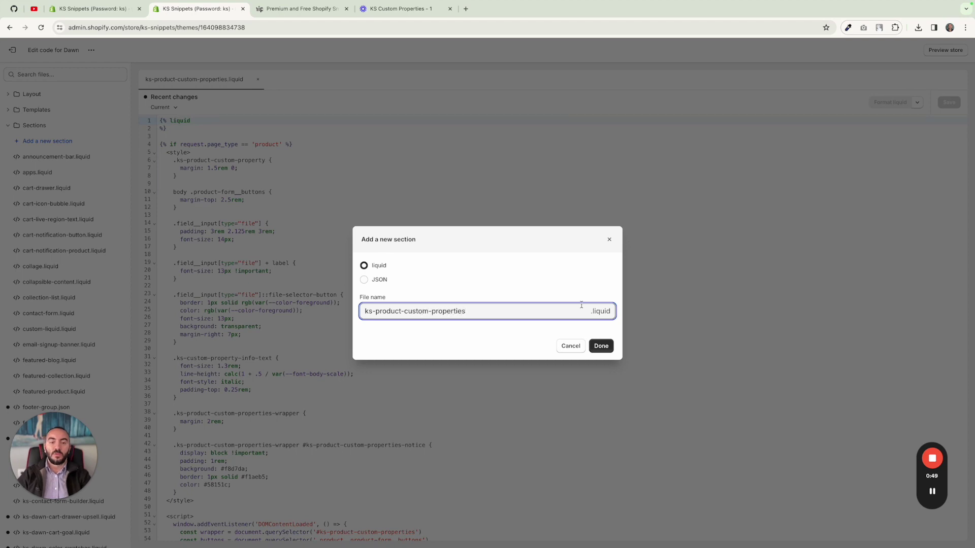
{"action": "left_click", "coordinate": [610, 240]}
- Replace the entire contents of the theme's ks-product-custom-properties.liquid with the copied section code
{"action": "left_click", "coordinate": [441, 206]}
{"action": "key", "text": "super+a"}
{"action": "key", "text": "BackSpace"}
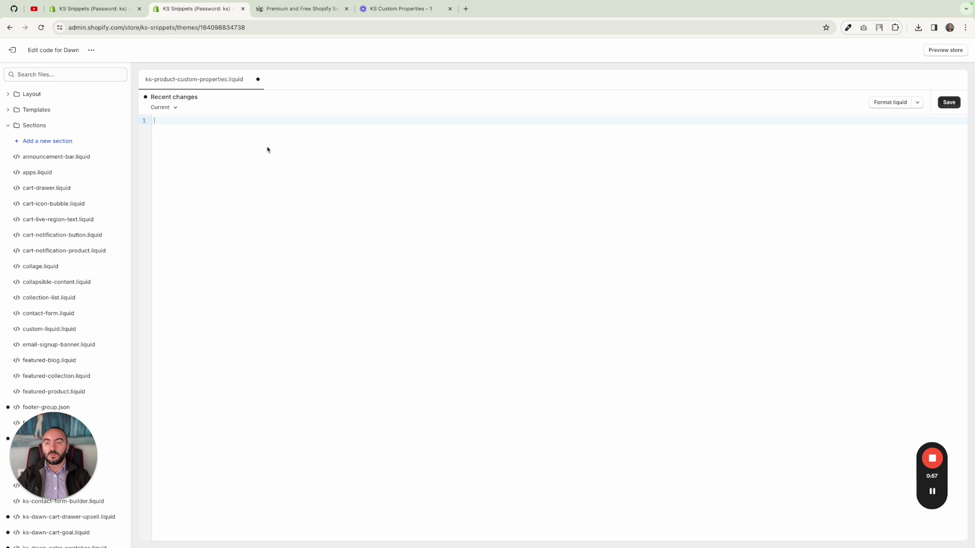
{"action": "key", "text": "super+v"}
{"action": "scroll", "coordinate": [295, 165], "scroll_direction": "up", "scroll_amount": 20}
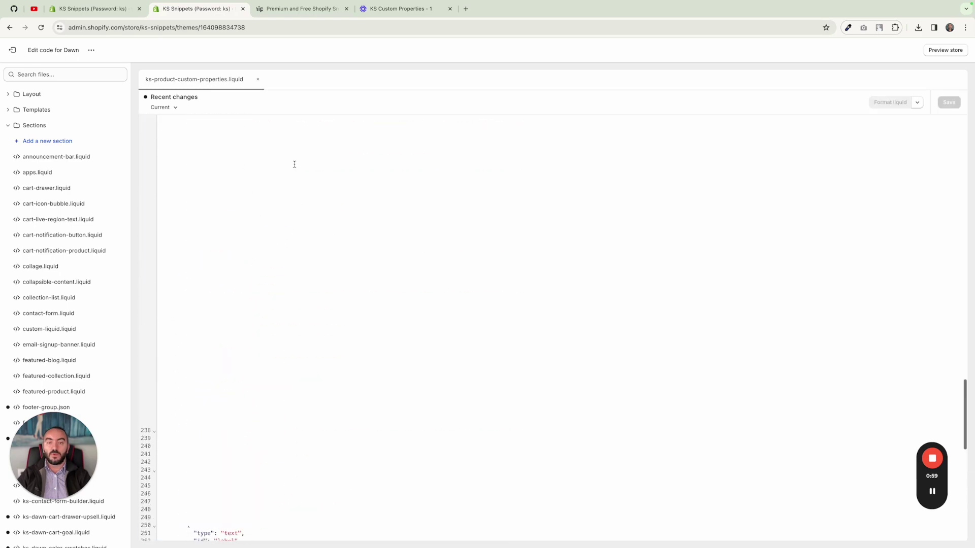
{"action": "scroll", "coordinate": [296, 167], "scroll_direction": "up", "scroll_amount": 12}
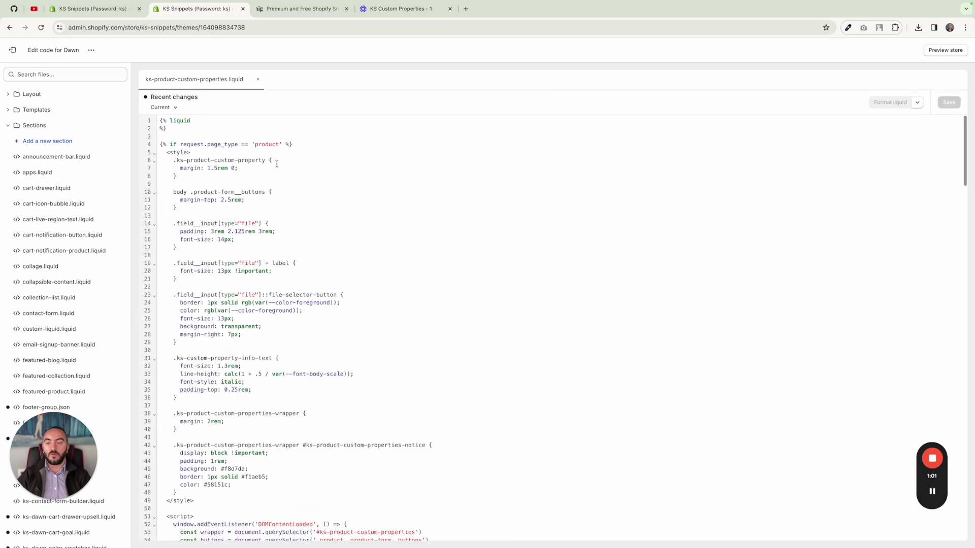
{"action": "scroll", "coordinate": [292, 181], "scroll_direction": "down", "scroll_amount": 5}
{"action": "scroll", "coordinate": [292, 181], "scroll_direction": "up", "scroll_amount": 5}
{"action": "scroll", "coordinate": [290, 184], "scroll_direction": "down", "scroll_amount": 4}
{"action": "scroll", "coordinate": [290, 184], "scroll_direction": "up", "scroll_amount": 3}
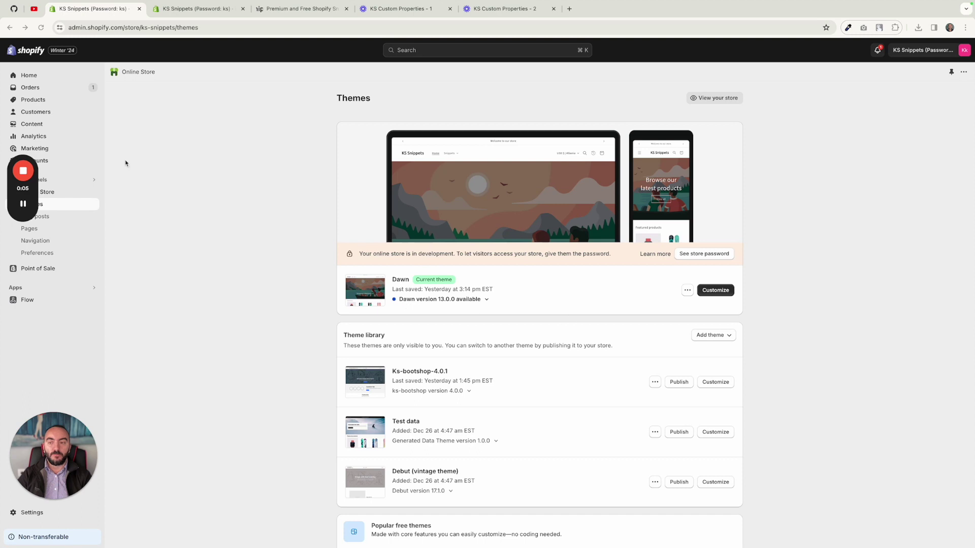
- Open the current Dawn theme in the theme editor from the store's Themes page
{"action": "left_click_drag", "start_coordinate": [24, 155], "coordinate": [18, 314]}
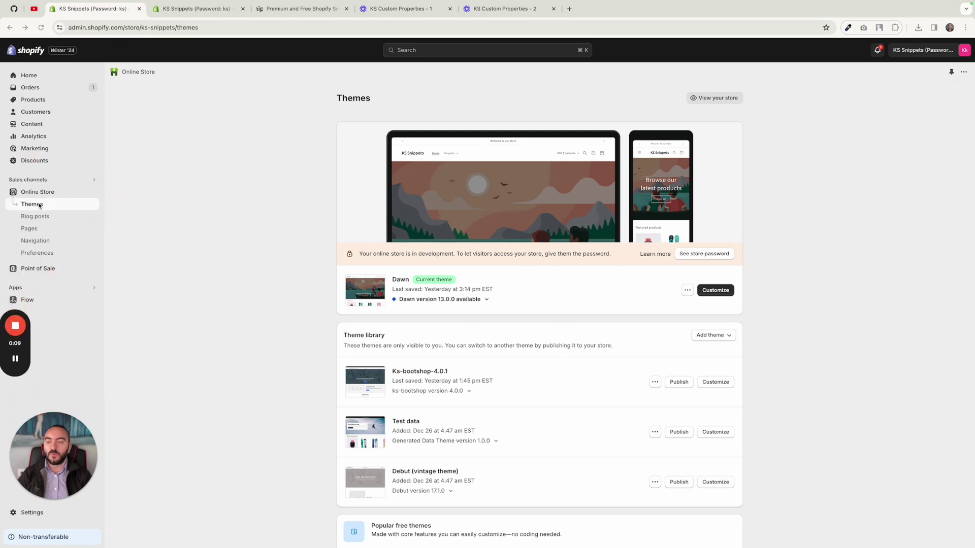
{"action": "left_click", "coordinate": [717, 292]}
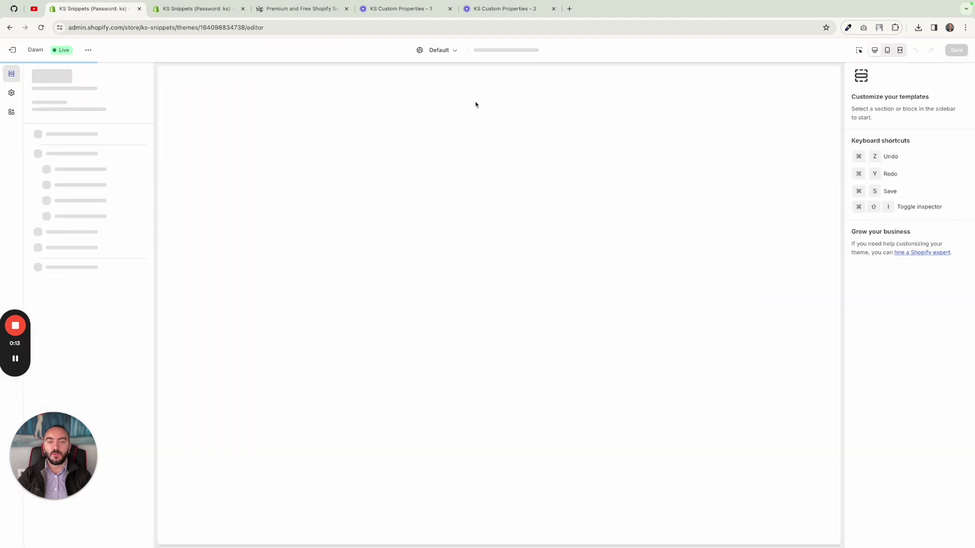
{"action": "scroll", "coordinate": [383, 217], "scroll_direction": "down", "scroll_amount": 4}
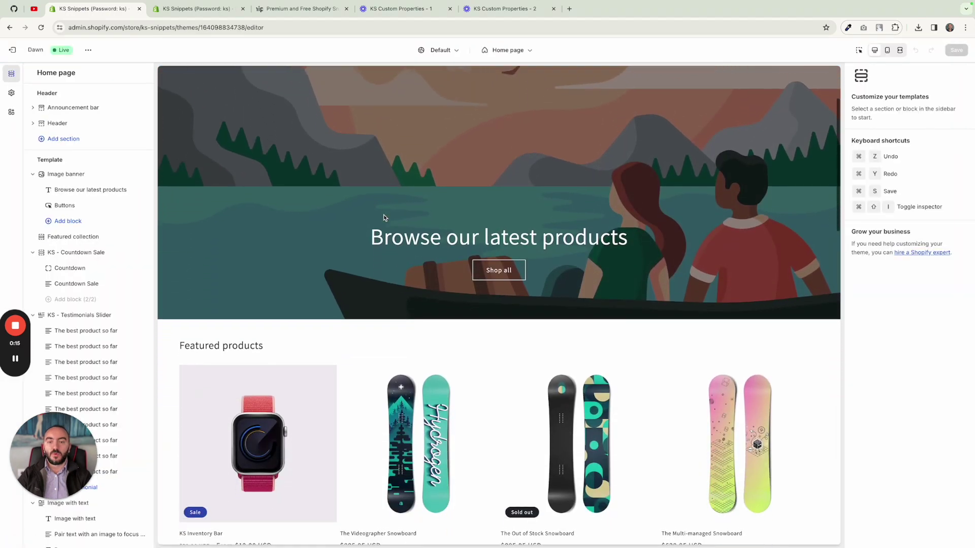
{"action": "scroll", "coordinate": [389, 232], "scroll_direction": "down", "scroll_amount": 1}
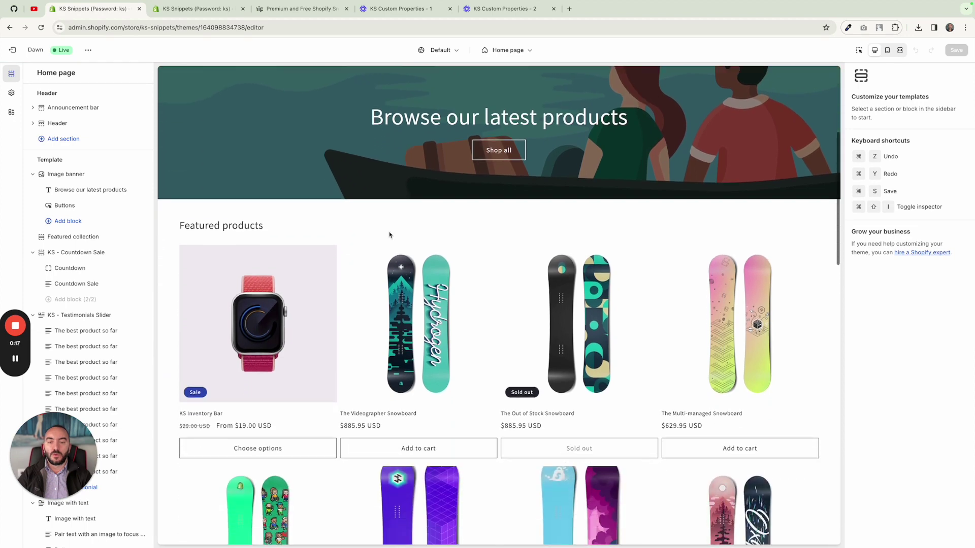
- Open The Videographer Snowboard's product page in the theme editor preview and look through the available product templates
{"action": "scroll", "coordinate": [439, 226], "scroll_direction": "down", "scroll_amount": 1}
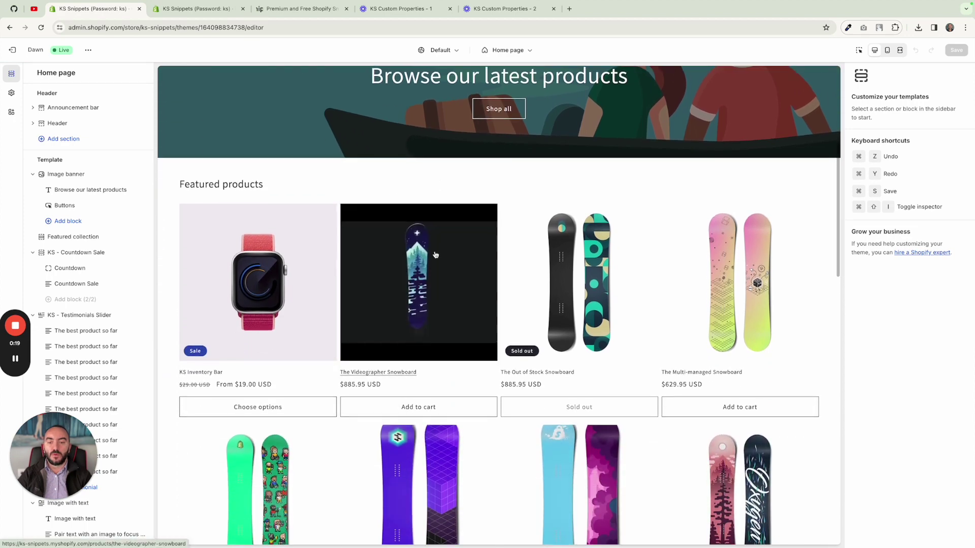
{"action": "left_click", "coordinate": [435, 254]}
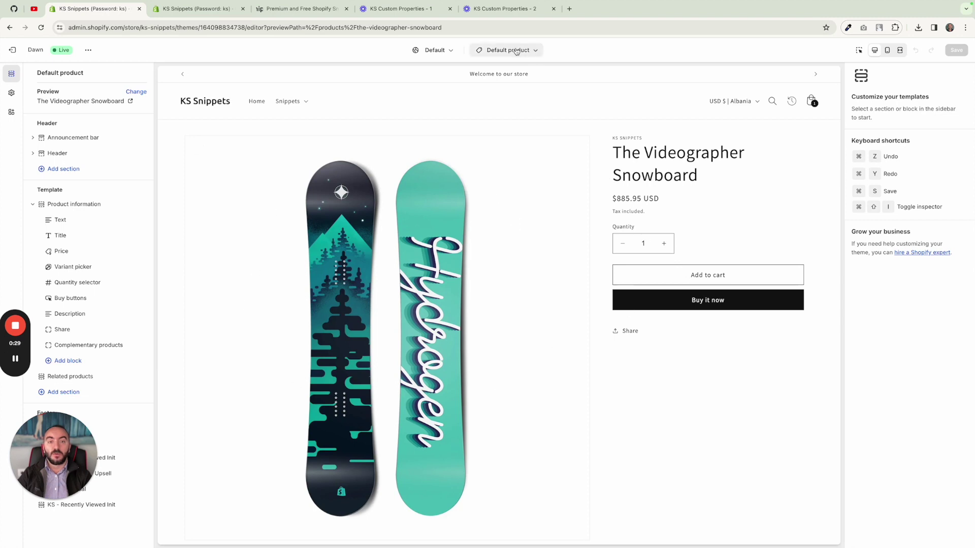
{"action": "left_click", "coordinate": [533, 51]}
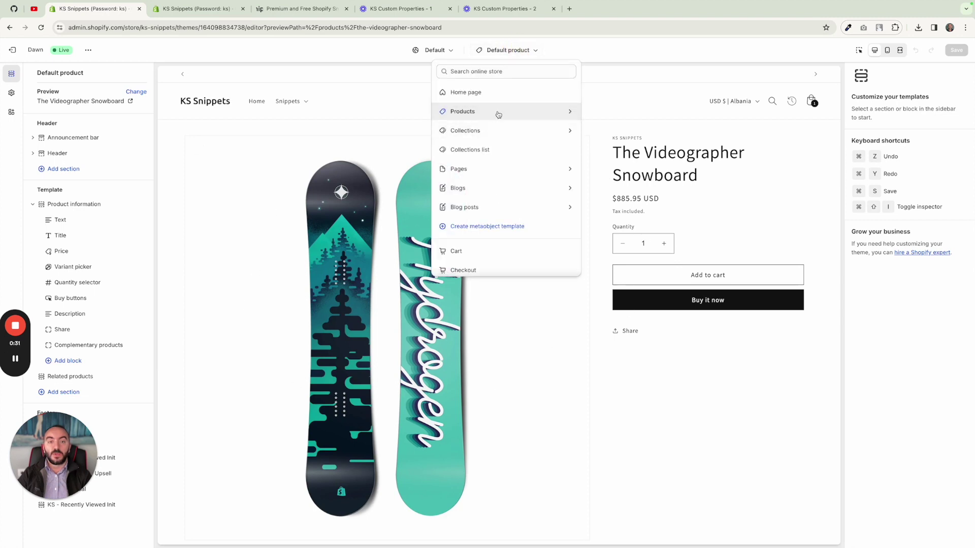
{"action": "left_click", "coordinate": [499, 115]}
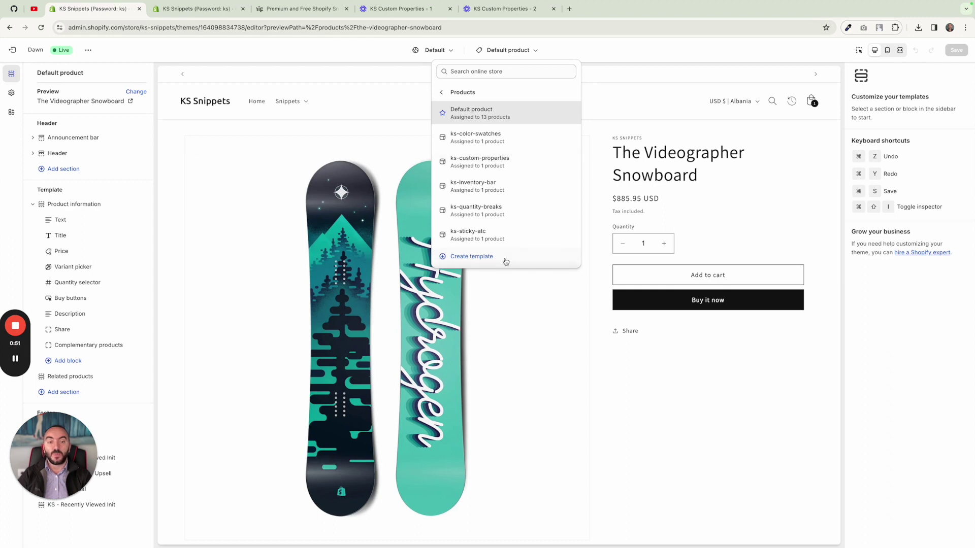
{"action": "left_click", "coordinate": [653, 391]}
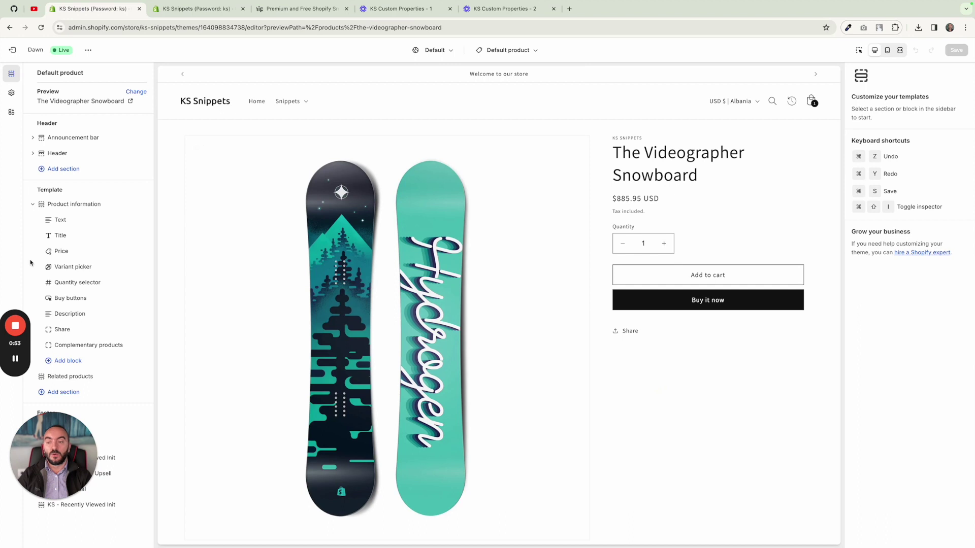
{"action": "mouse_move", "coordinate": [15, 329]}
{"action": "left_click_drag", "start_coordinate": [16, 315], "coordinate": [938, 406]}
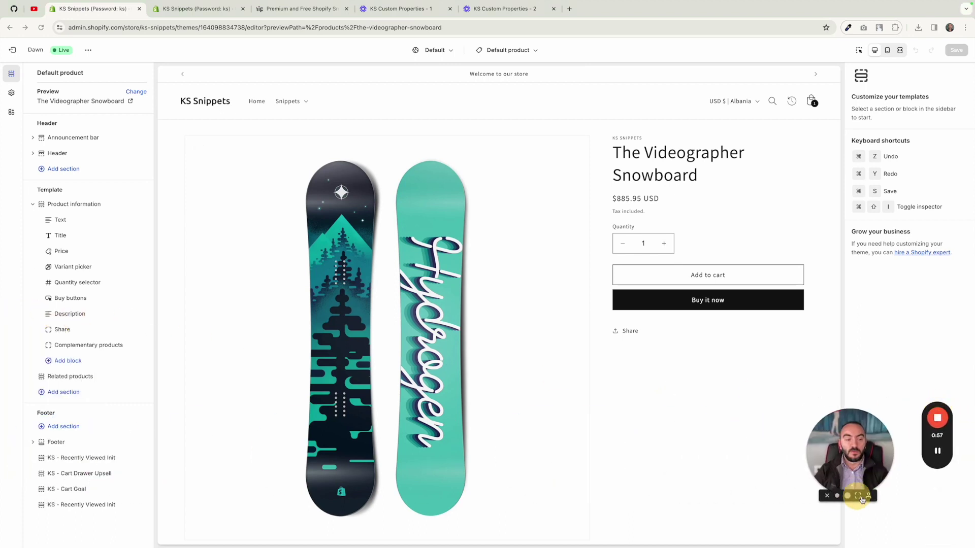
- Collapse the Product information section and add the KS - Custom Properties section to the Default product template, searching for "ks custom"
{"action": "left_click", "coordinate": [33, 206]}
{"action": "left_click", "coordinate": [61, 236]}
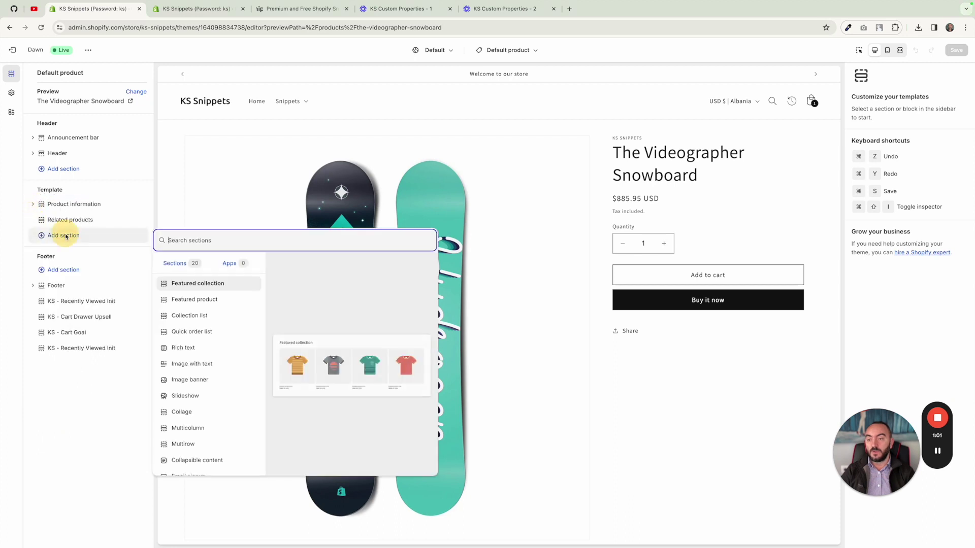
{"action": "type", "text": "ks custom"}
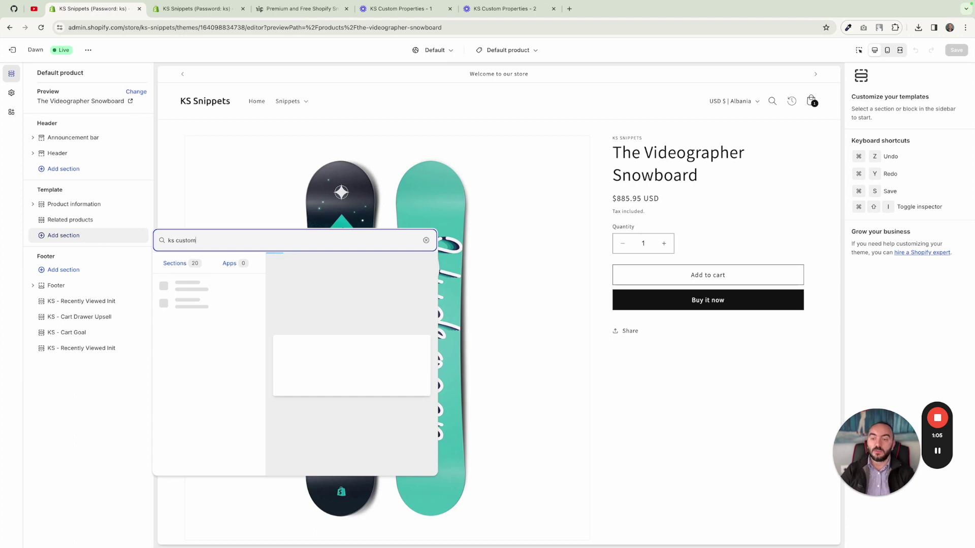
{"action": "left_click", "coordinate": [226, 284]}
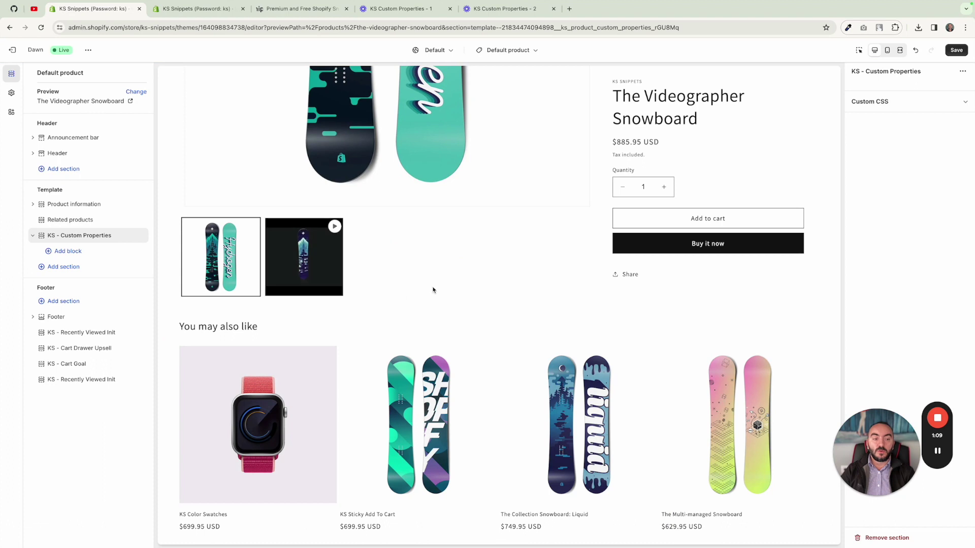
- Add an Input block and a Selectable block to the KS - Custom Properties section and save the template
{"action": "scroll", "coordinate": [433, 289], "scroll_direction": "up", "scroll_amount": 3}
{"action": "scroll", "coordinate": [437, 293], "scroll_direction": "up", "scroll_amount": 2}
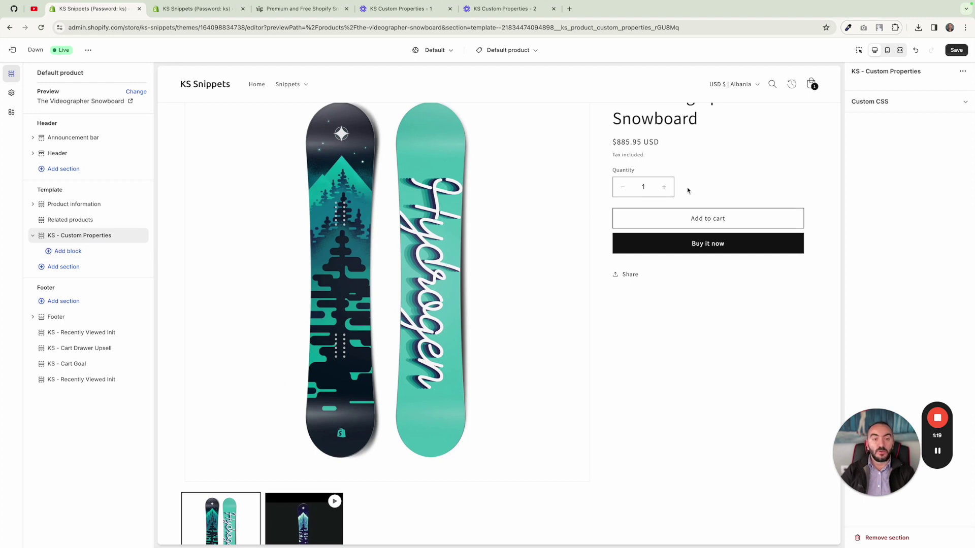
{"action": "scroll", "coordinate": [670, 184], "scroll_direction": "up", "scroll_amount": 2}
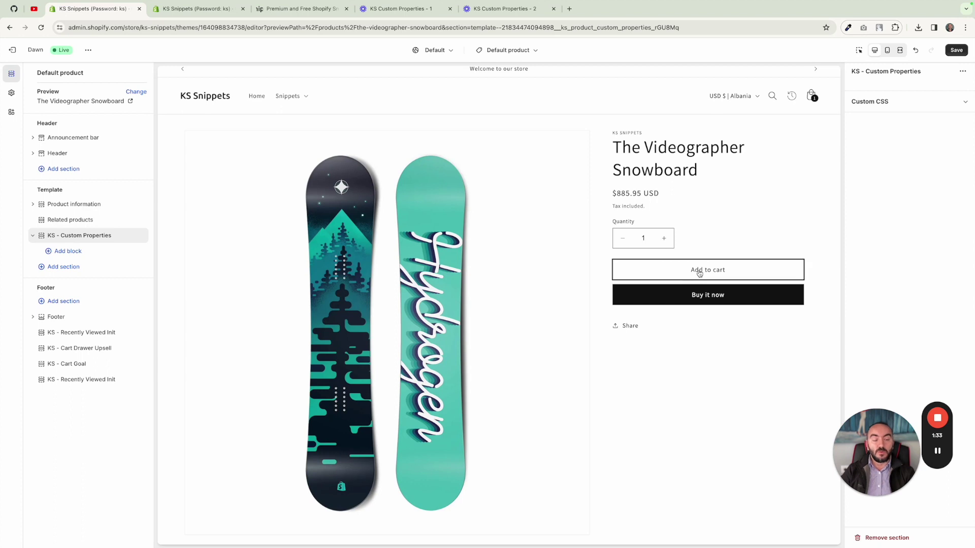
{"action": "scroll", "coordinate": [706, 294], "scroll_direction": "up", "scroll_amount": 1}
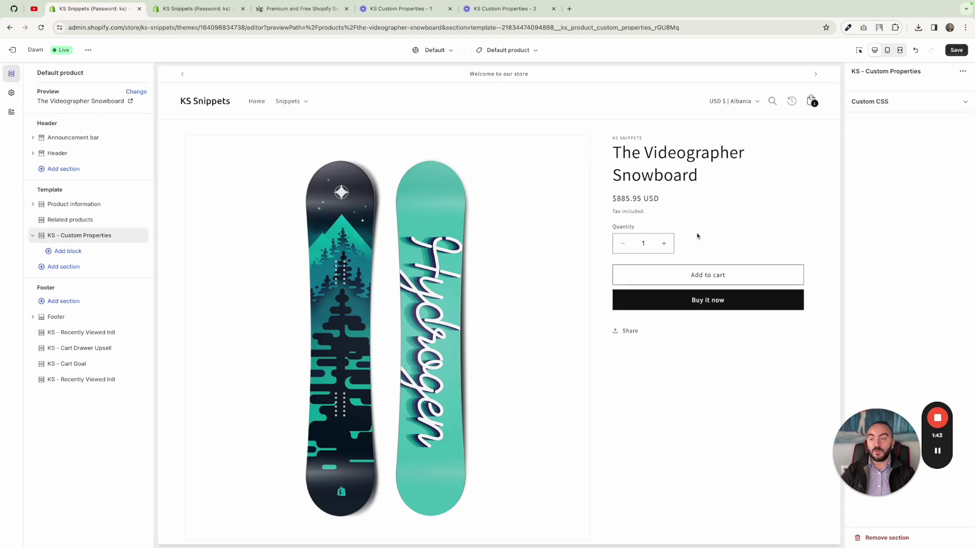
{"action": "mouse_move", "coordinate": [79, 237]}
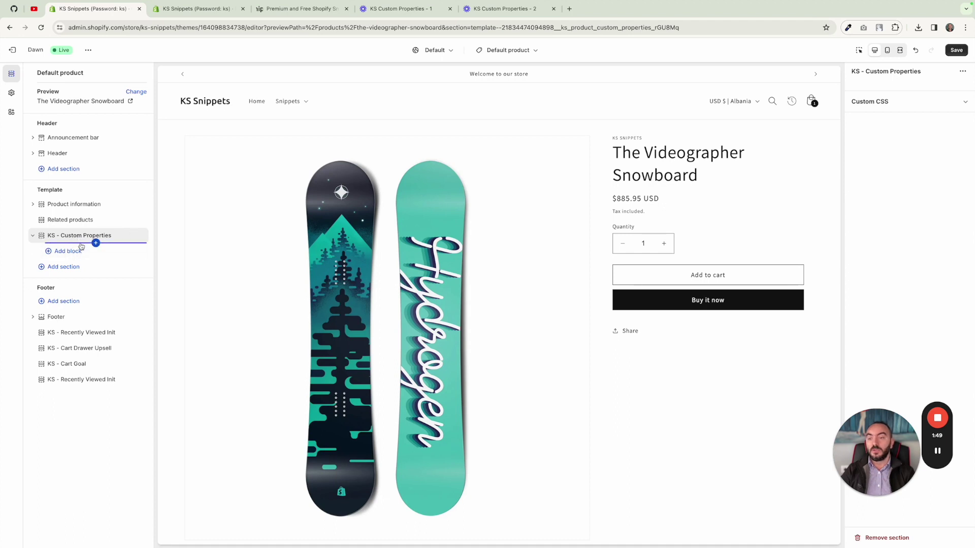
{"action": "left_click", "coordinate": [77, 252]}
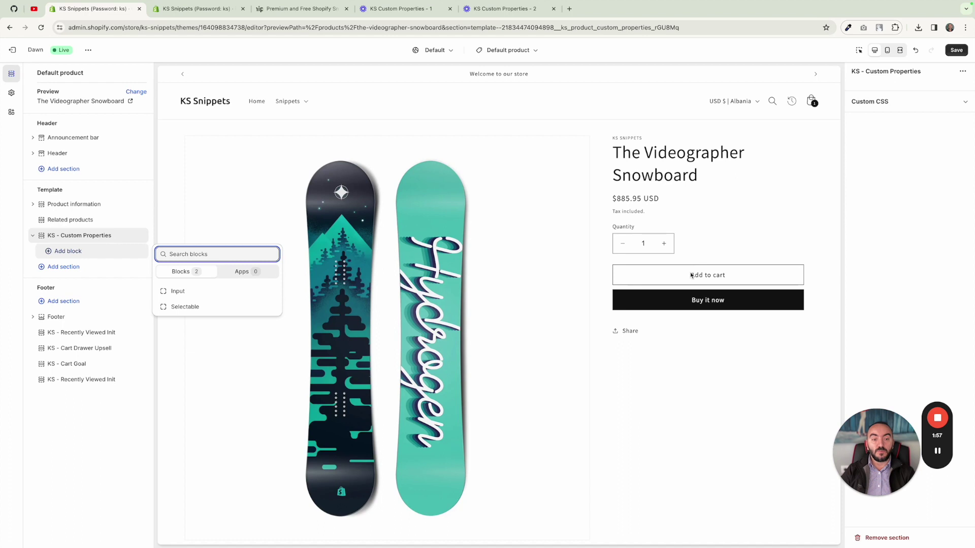
{"action": "left_click", "coordinate": [199, 293]}
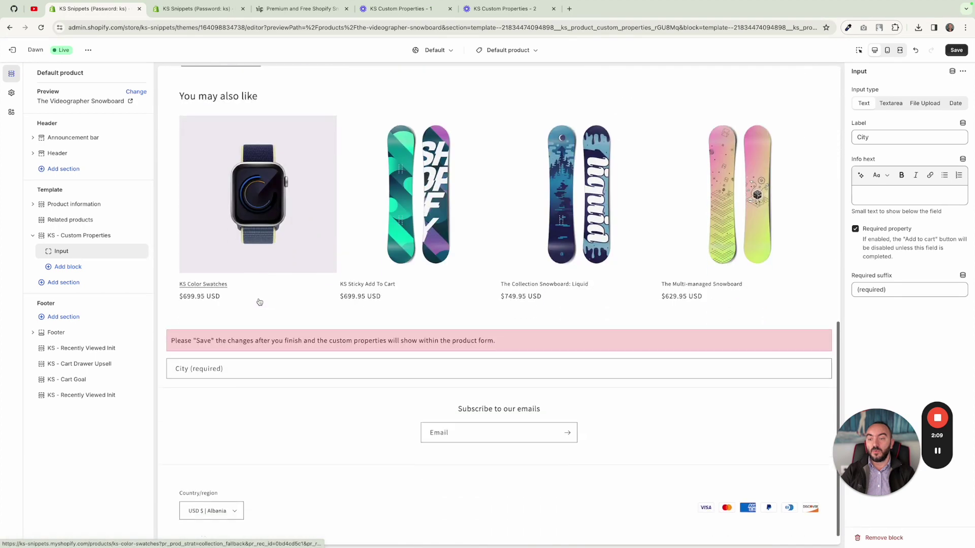
{"action": "left_click", "coordinate": [84, 267]}
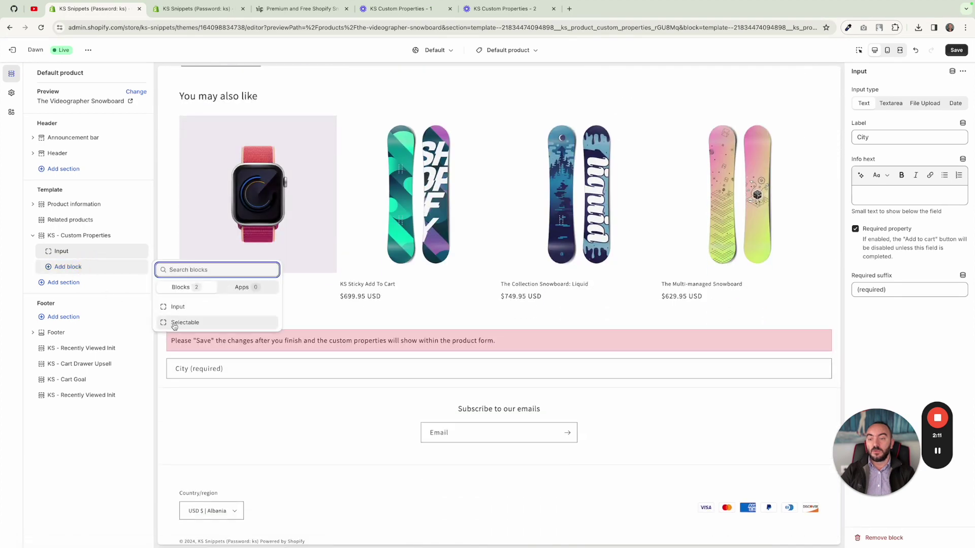
{"action": "left_click", "coordinate": [189, 322]}
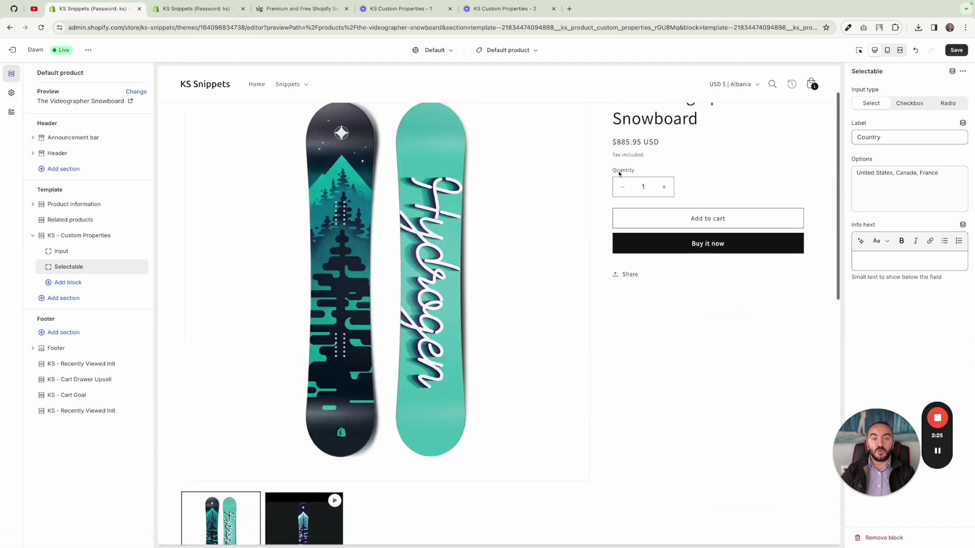
{"action": "scroll", "coordinate": [557, 239], "scroll_direction": "down", "scroll_amount": 1}
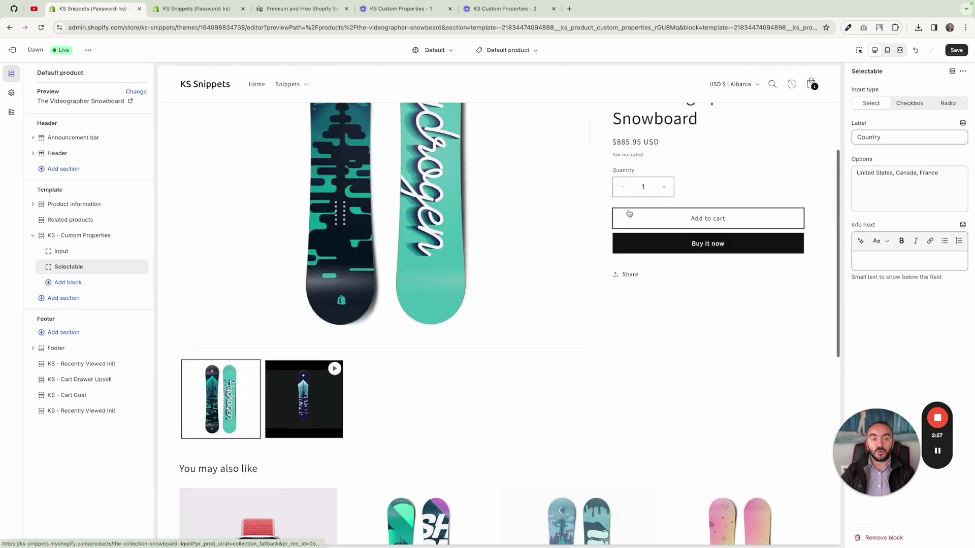
{"action": "left_click", "coordinate": [956, 52]}
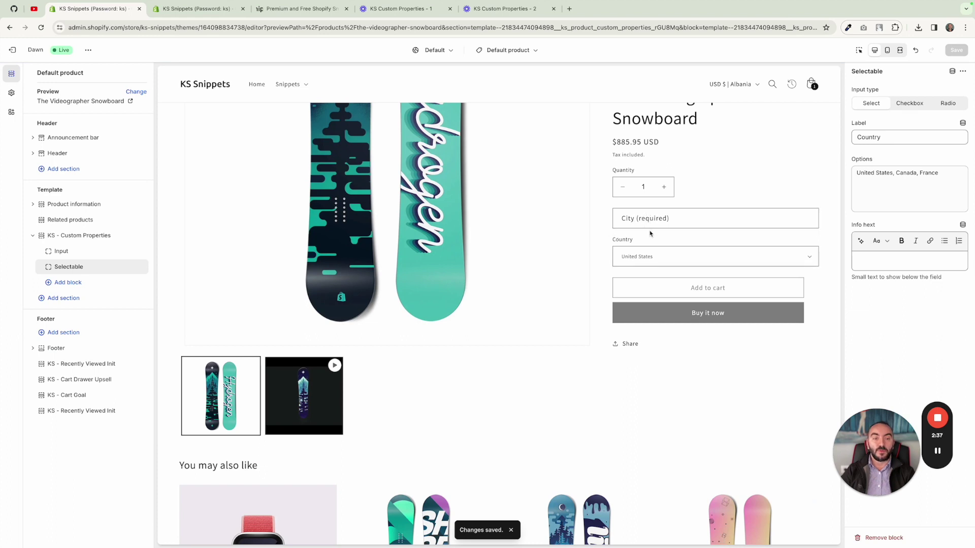
- Save the template with the Selectable block moved above the Input block, and move the Input block back to first place
{"action": "scroll", "coordinate": [521, 304], "scroll_direction": "down", "scroll_amount": 1}
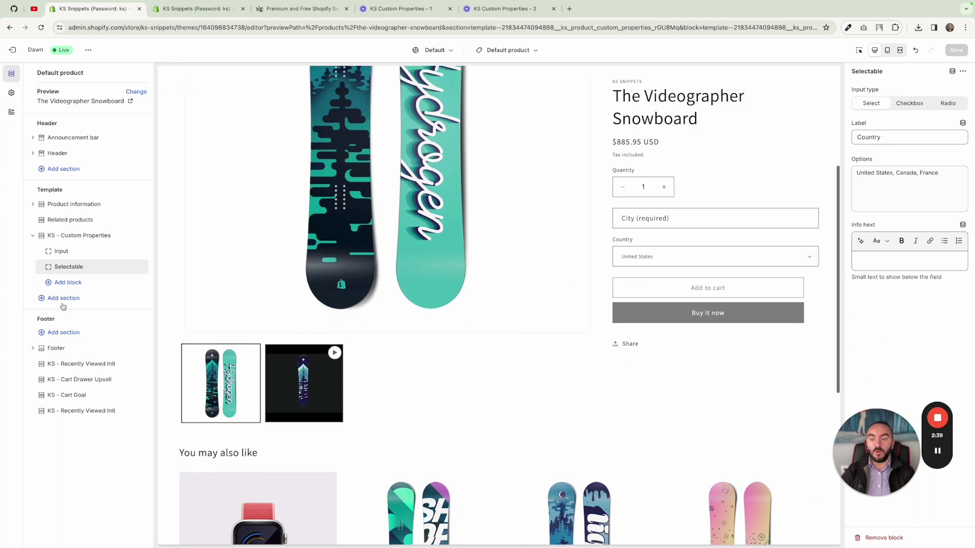
{"action": "left_click_drag", "start_coordinate": [71, 268], "coordinate": [75, 257]}
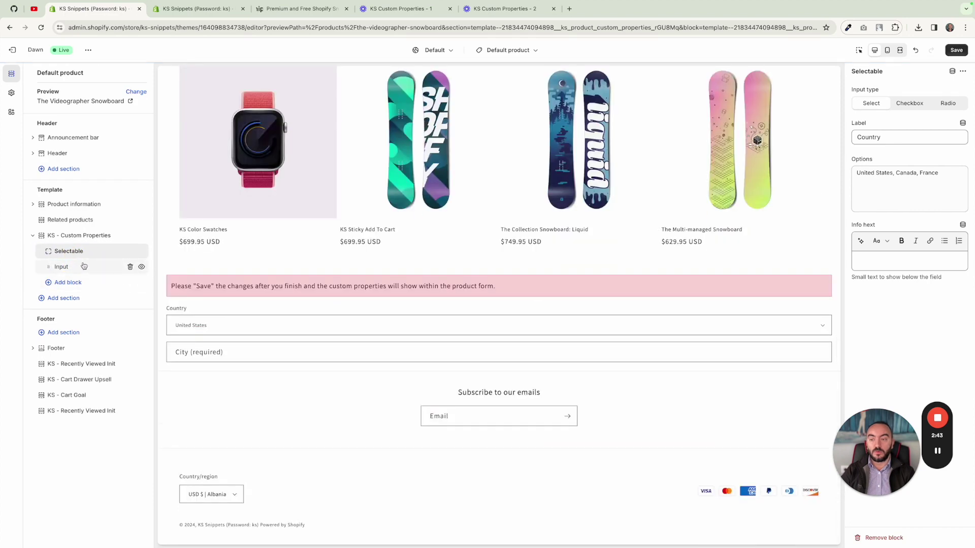
{"action": "left_click", "coordinate": [958, 49]}
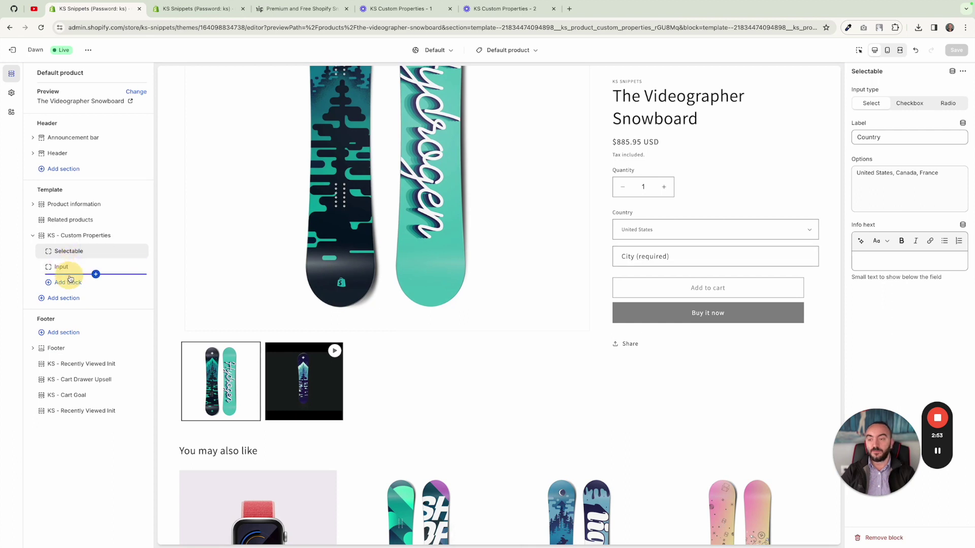
{"action": "left_click_drag", "start_coordinate": [74, 268], "coordinate": [76, 253]}
- Set the Input block's label to "What is your Name" and its info text to "Your name is important for us"
{"action": "left_click", "coordinate": [76, 251]}
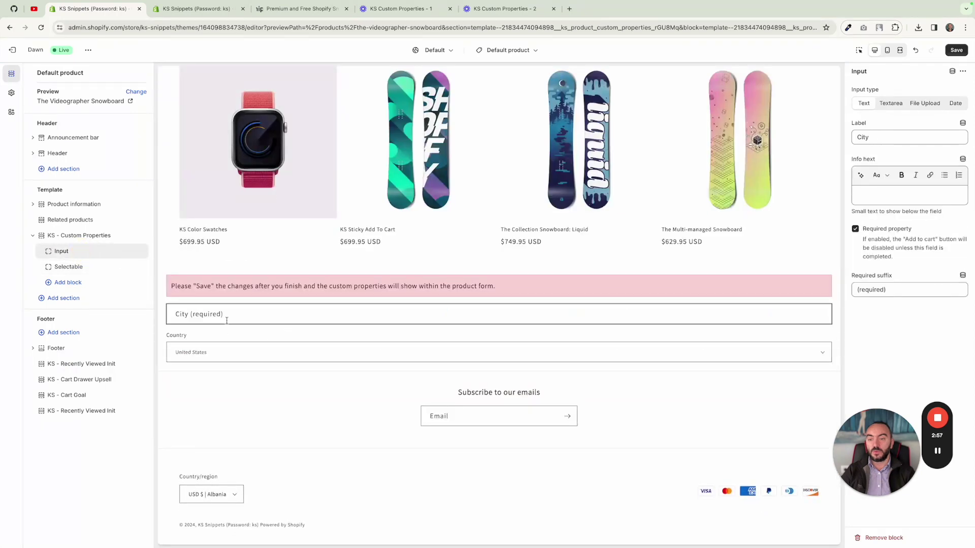
{"action": "double_click", "coordinate": [921, 140]}
{"action": "type", "text": "W"}
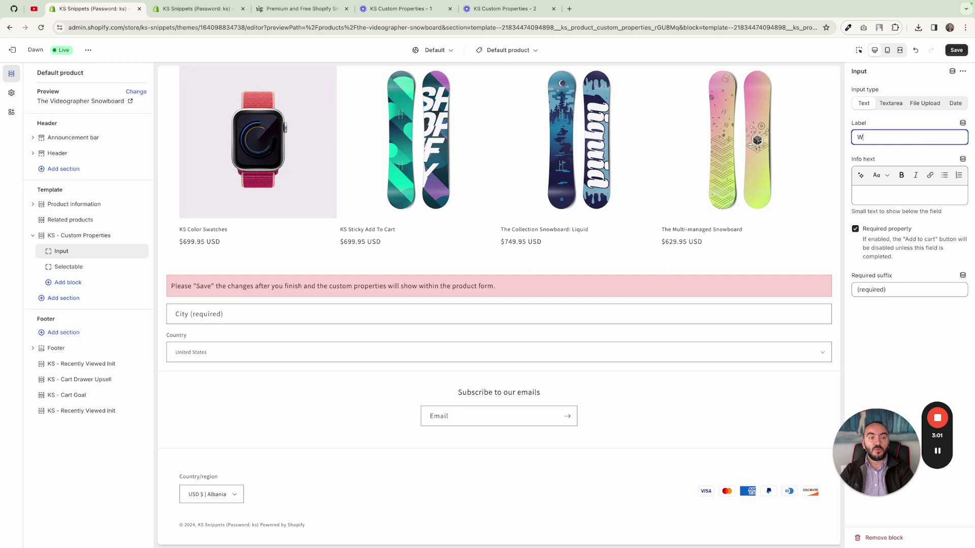
{"action": "type", "text": "hat is your Name"}
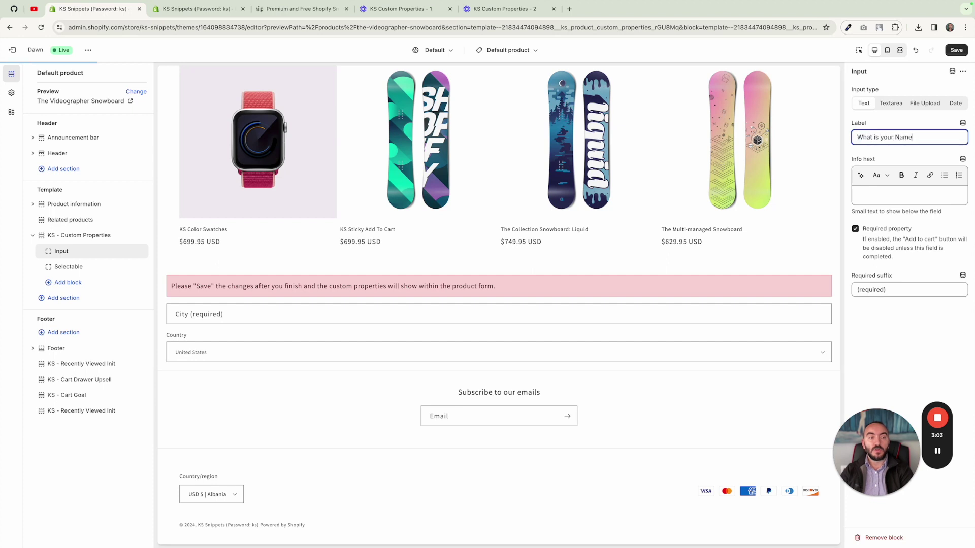
{"action": "left_click", "coordinate": [909, 190]}
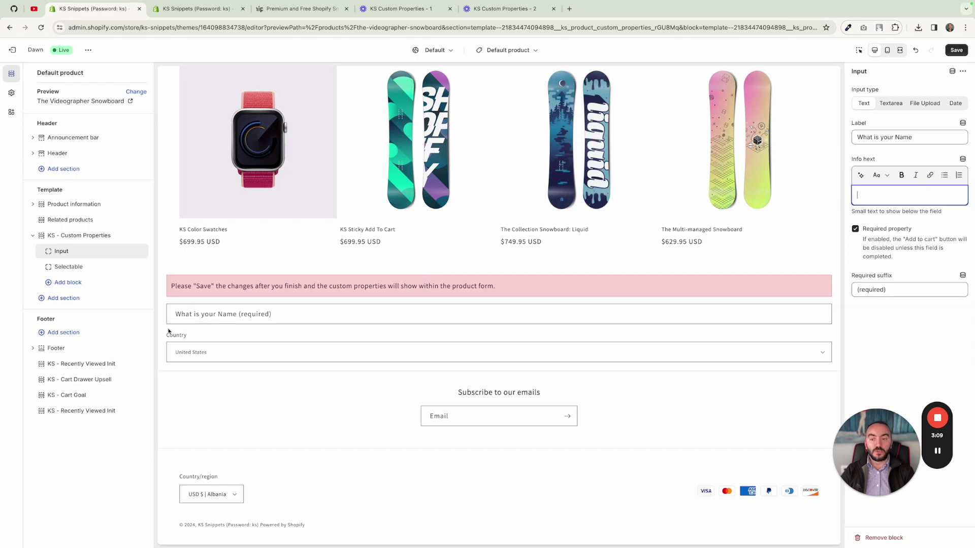
{"action": "type", "text": "Your name is "}
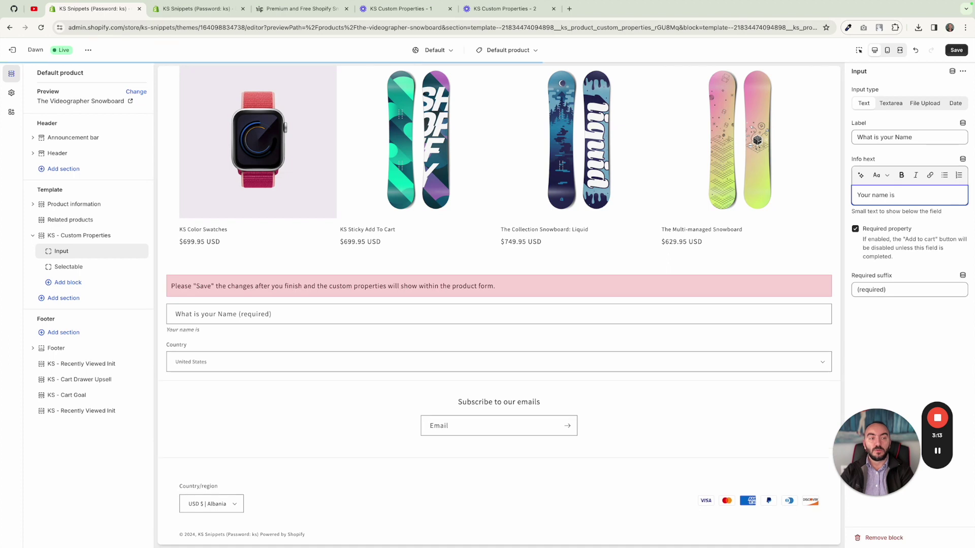
{"action": "type", "text": "important for us"}
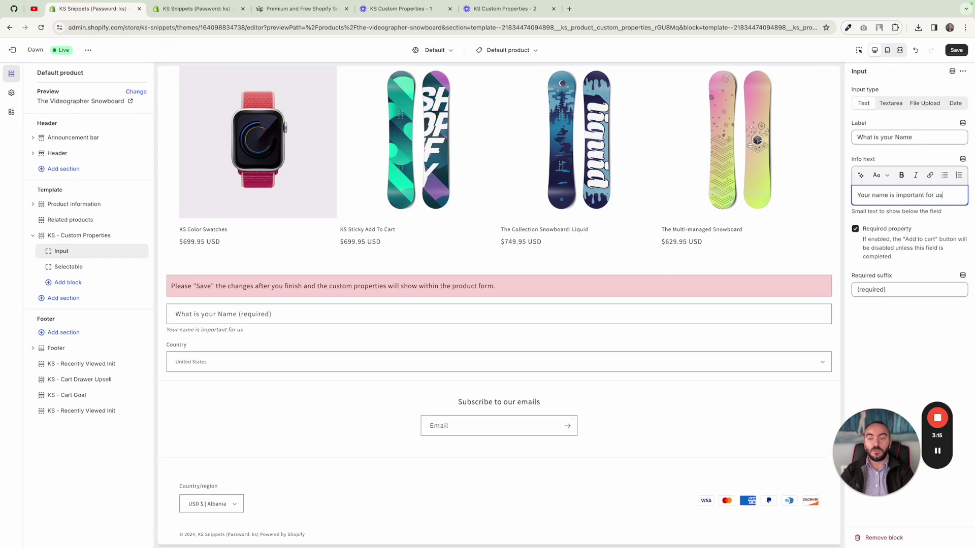
{"action": "left_click", "coordinate": [877, 93]}
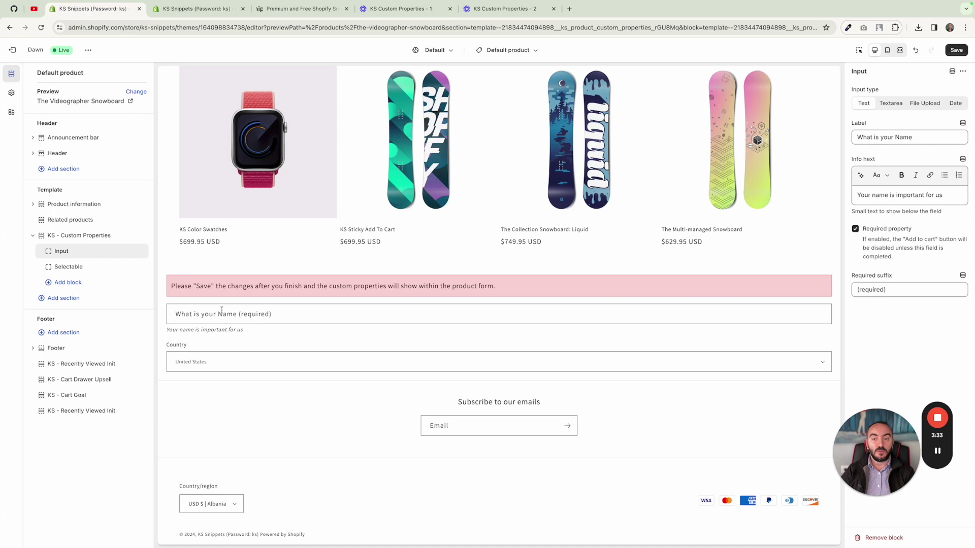
- Try the Textarea input type with the label "Your message", and restore the label "What is your Name"
{"action": "left_click", "coordinate": [897, 104]}
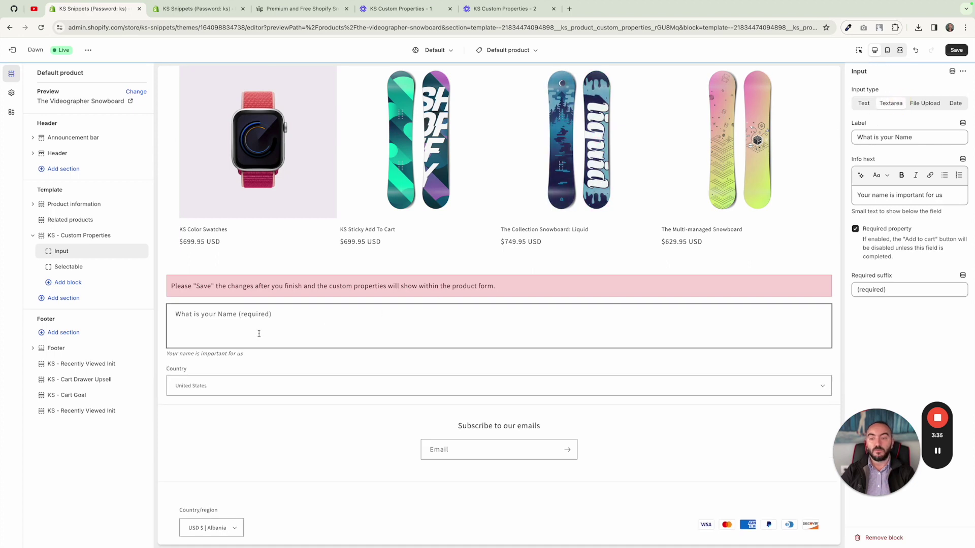
{"action": "triple_click", "coordinate": [913, 141]}
{"action": "key", "text": "ctrl+c"}
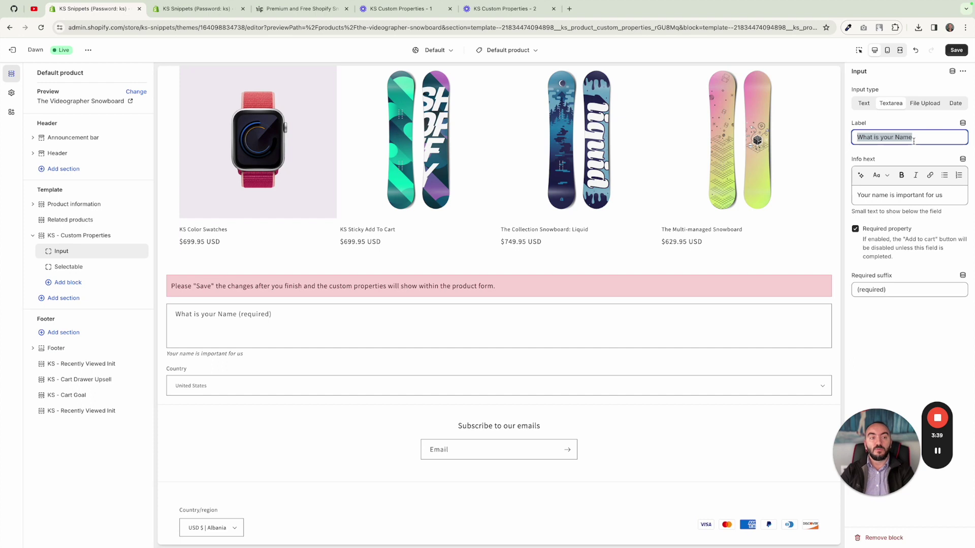
{"action": "type", "text": "Some"}
{"action": "type", "text": "Your message"}
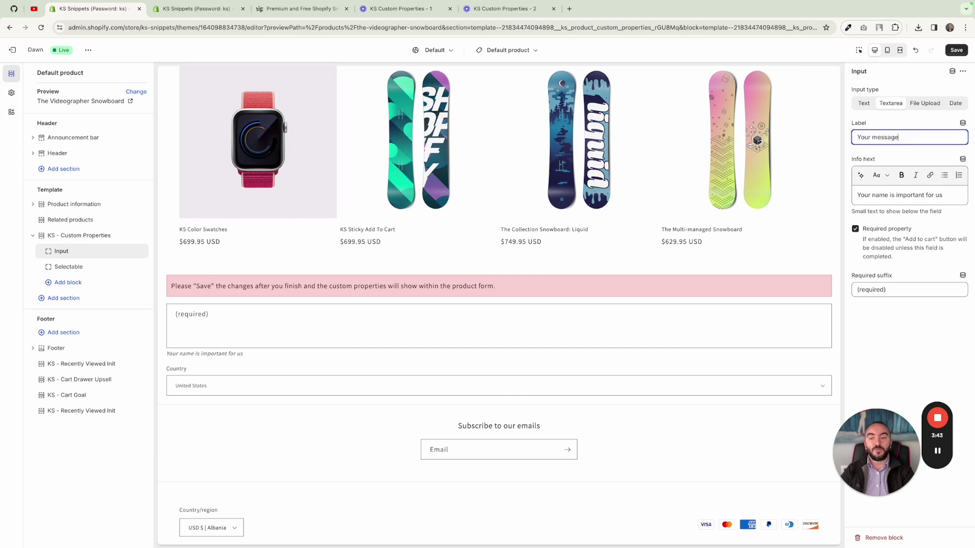
{"action": "key", "text": "ctrl+a"}
{"action": "key", "text": "BackSpace"}
{"action": "key", "text": "ctrl+v"}
- Try the File Upload and Date input types on the Input block, and set its type back to Text
{"action": "left_click", "coordinate": [924, 103]}
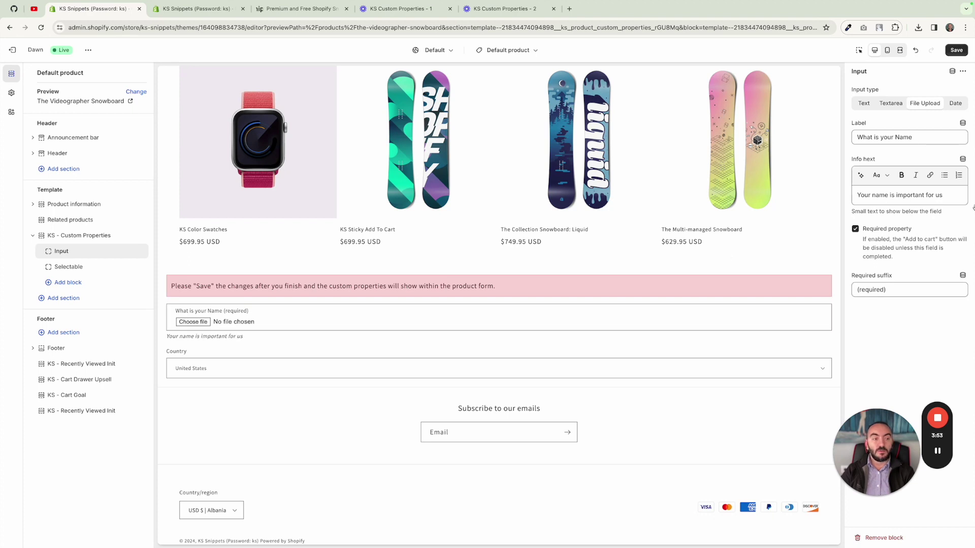
{"action": "left_click", "coordinate": [955, 103]}
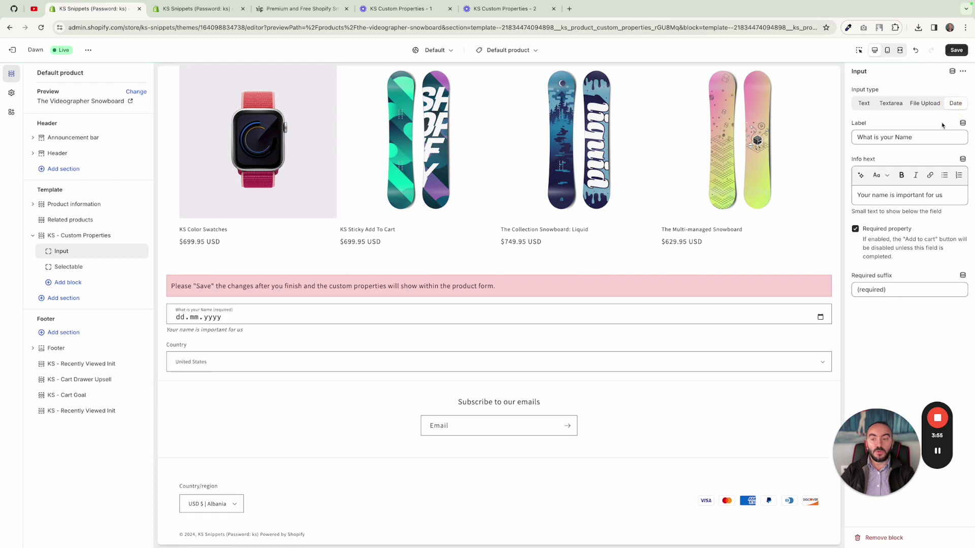
{"action": "left_click", "coordinate": [863, 104]}
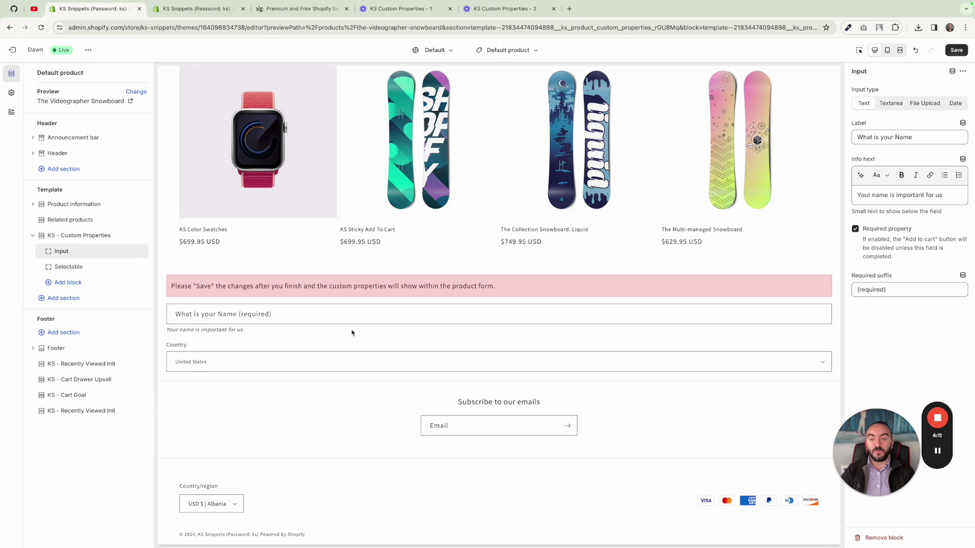
- Test the required name field in the preview and inspect the product form's add-to-cart controls
{"action": "left_click", "coordinate": [187, 318]}
{"action": "type", "text": "1"}
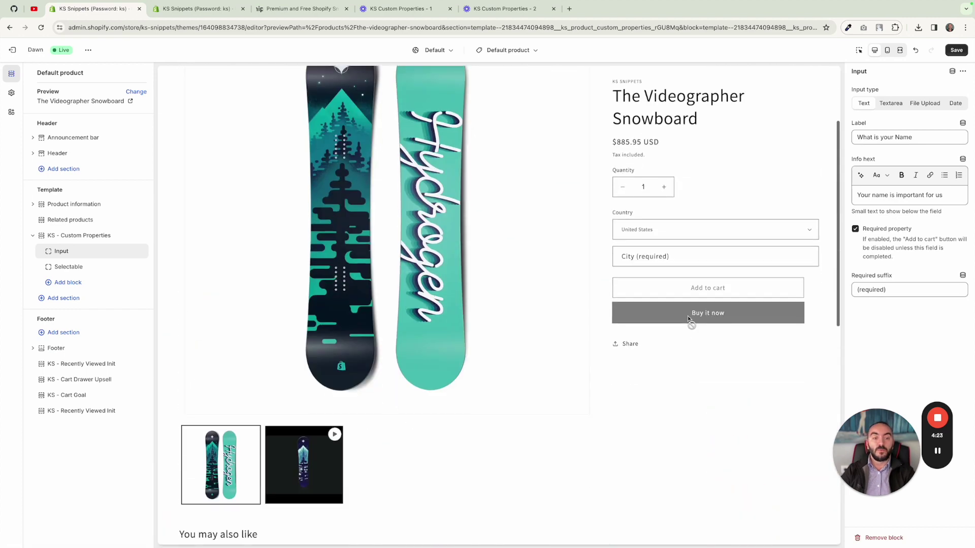
{"action": "scroll", "coordinate": [687, 316], "scroll_direction": "down", "scroll_amount": 7}
{"action": "scroll", "coordinate": [640, 294], "scroll_direction": "up", "scroll_amount": 3}
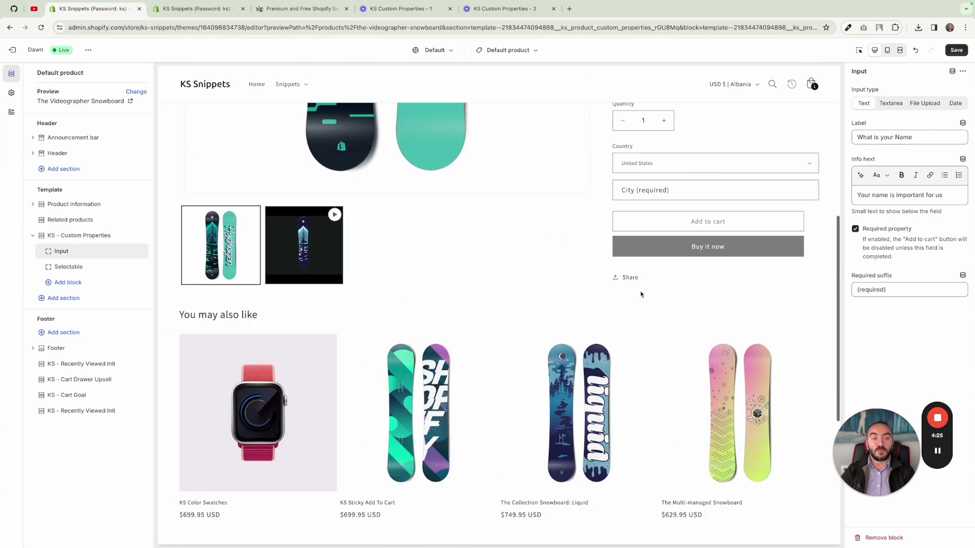
{"action": "scroll", "coordinate": [640, 293], "scroll_direction": "down", "scroll_amount": 5}
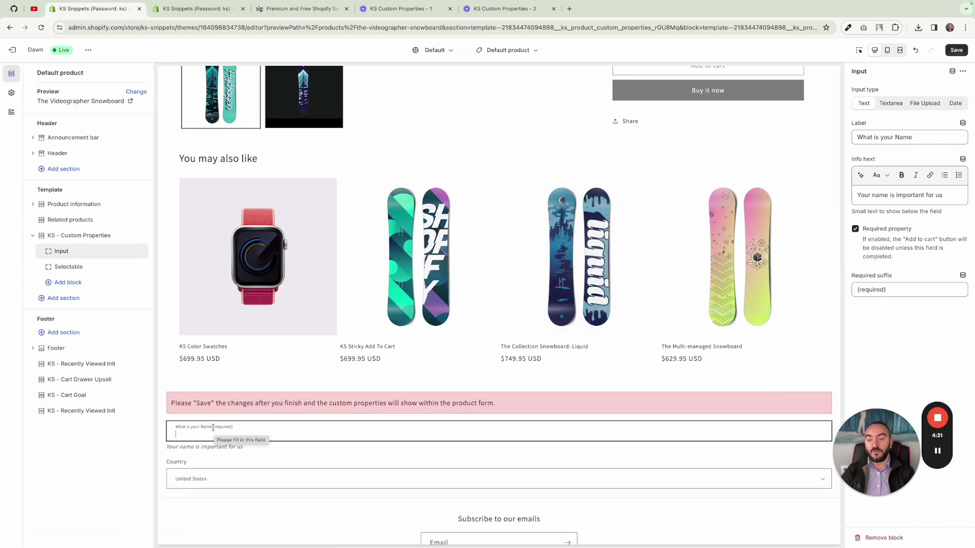
{"action": "scroll", "coordinate": [222, 439], "scroll_direction": "down", "scroll_amount": 1}
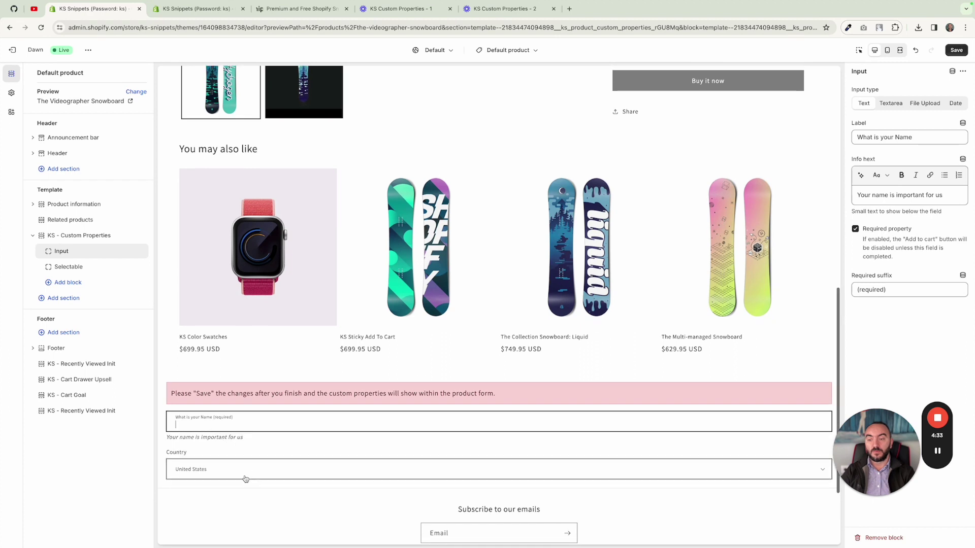
- Open the Selectable block's settings and try out its Country dropdown in the preview
{"action": "left_click", "coordinate": [85, 269]}
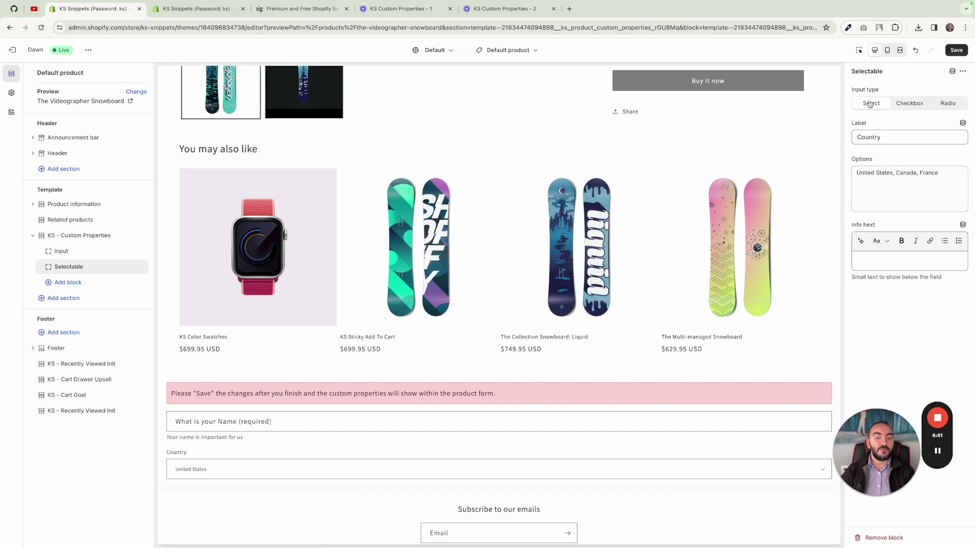
{"action": "left_click", "coordinate": [301, 479]}
{"action": "left_click", "coordinate": [267, 516]}
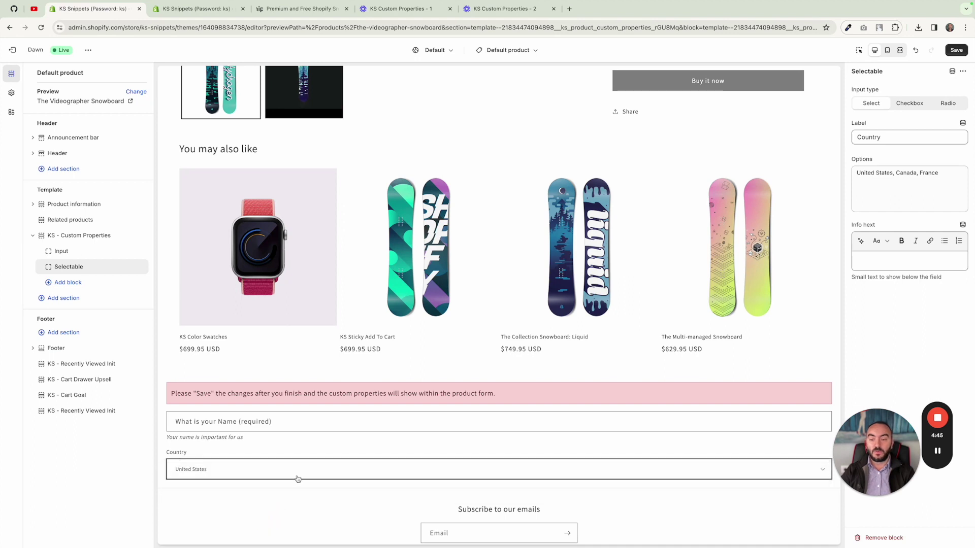
{"action": "left_click", "coordinate": [296, 479]}
{"action": "left_click", "coordinate": [291, 502]}
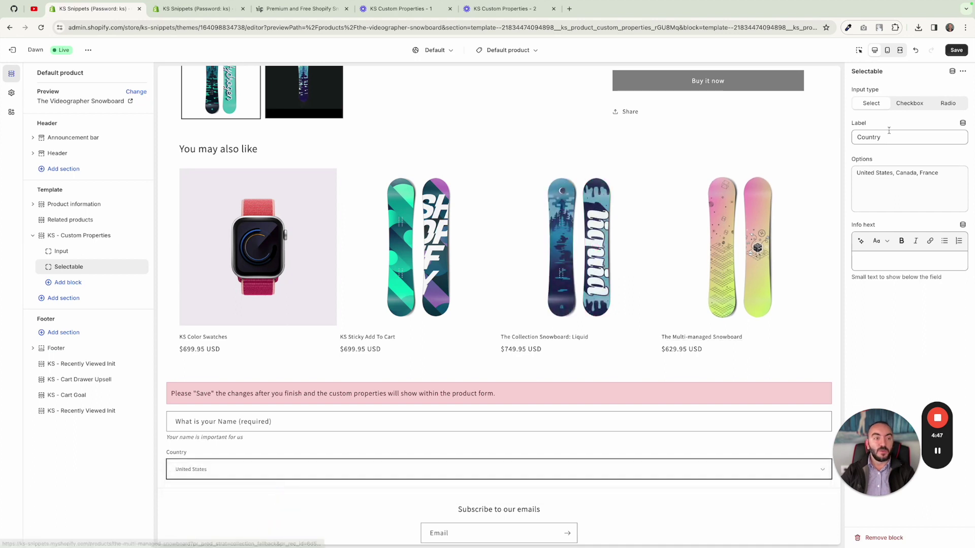
- Try the Checkbox input type on the Selectable block, ticking and clearing United States and Canada in the preview
{"action": "left_click", "coordinate": [909, 109]}
{"action": "scroll", "coordinate": [792, 243], "scroll_direction": "down", "scroll_amount": 1}
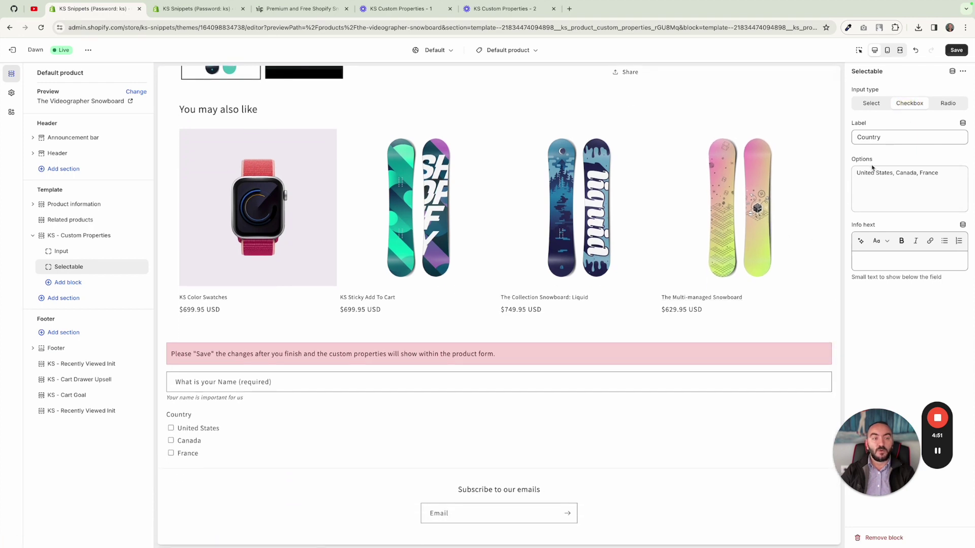
{"action": "scroll", "coordinate": [480, 288], "scroll_direction": "down", "scroll_amount": 1}
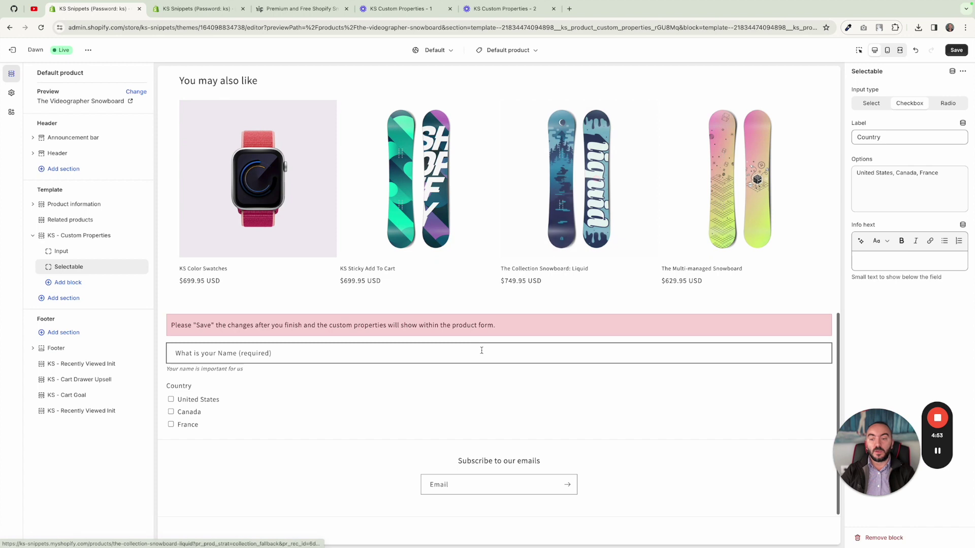
{"action": "left_click", "coordinate": [200, 405]}
{"action": "left_click", "coordinate": [192, 412]}
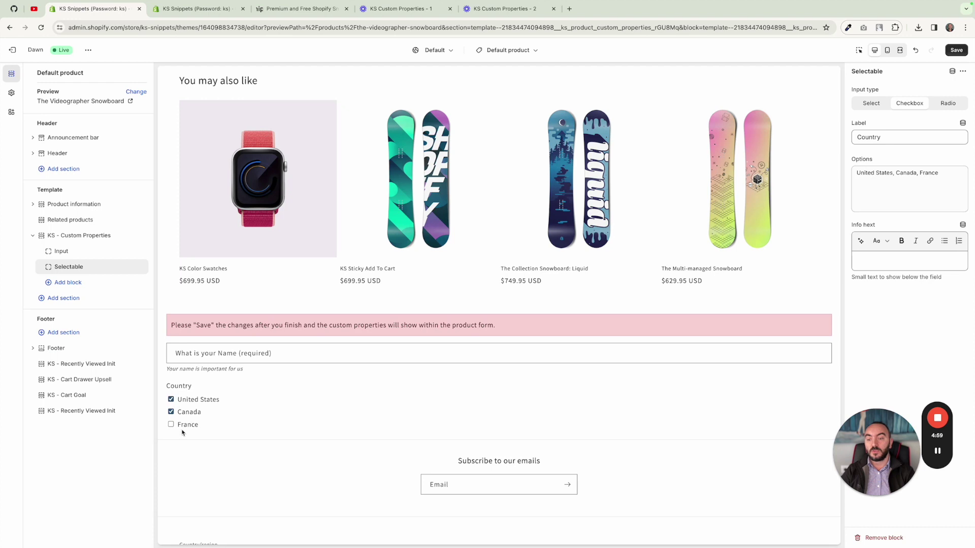
{"action": "left_click", "coordinate": [186, 412]}
{"action": "left_click", "coordinate": [187, 399]}
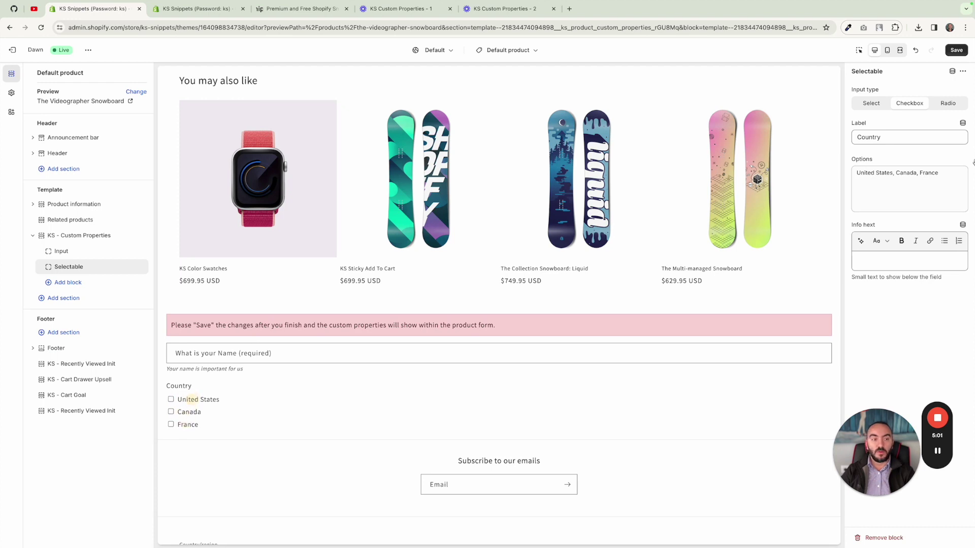
- Try the Radio input type by switching between the three countries in the preview, and set the type back to Select
{"action": "left_click", "coordinate": [948, 103]}
{"action": "left_click", "coordinate": [199, 401]}
{"action": "left_click", "coordinate": [191, 414]}
{"action": "left_click", "coordinate": [186, 426]}
{"action": "left_click", "coordinate": [186, 413]}
{"action": "left_click", "coordinate": [184, 401]}
{"action": "left_click", "coordinate": [188, 412]}
{"action": "left_click", "coordinate": [186, 425]}
{"action": "left_click", "coordinate": [186, 412]}
{"action": "left_click", "coordinate": [185, 400]}
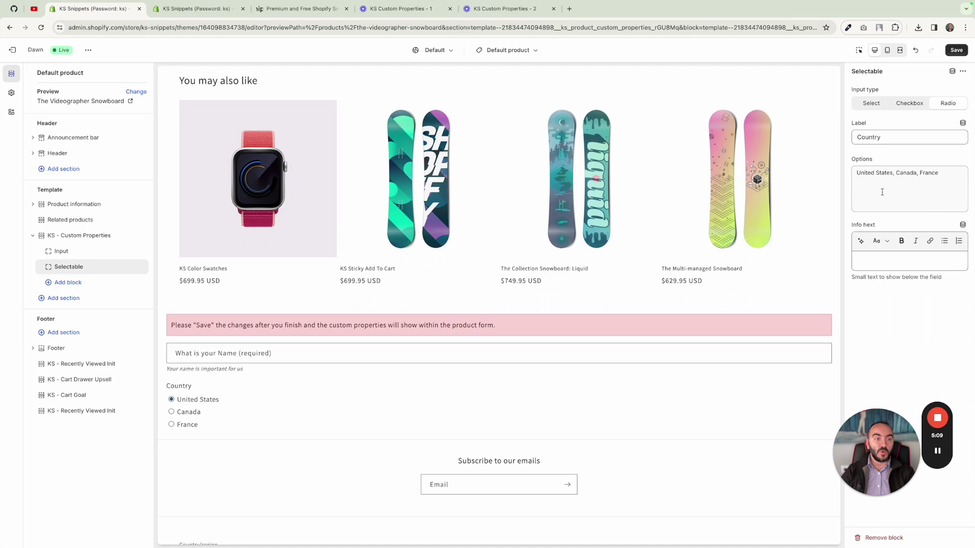
{"action": "left_click", "coordinate": [871, 103]}
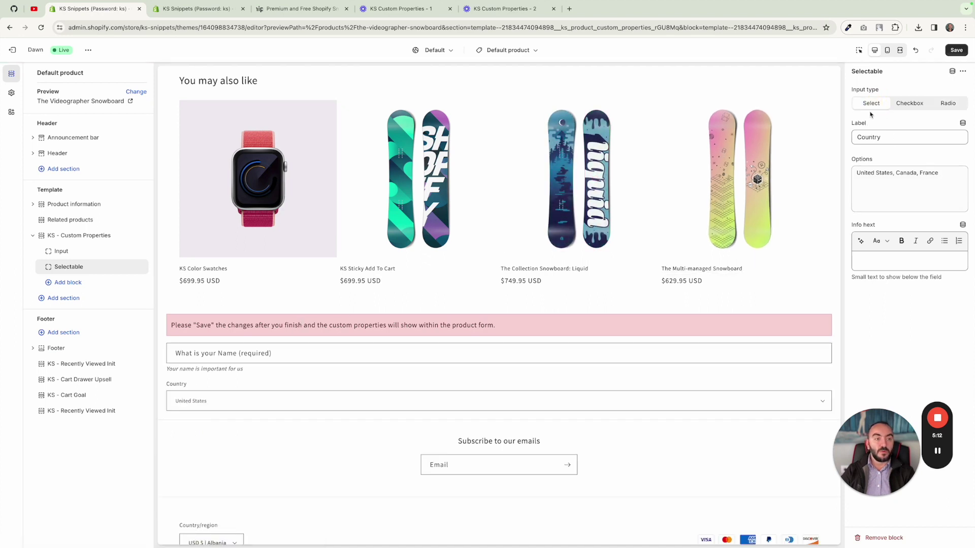
- Set the Selectable block's label to "City" and its options to "New York, Boston, Miami"
{"action": "left_click", "coordinate": [883, 137]}
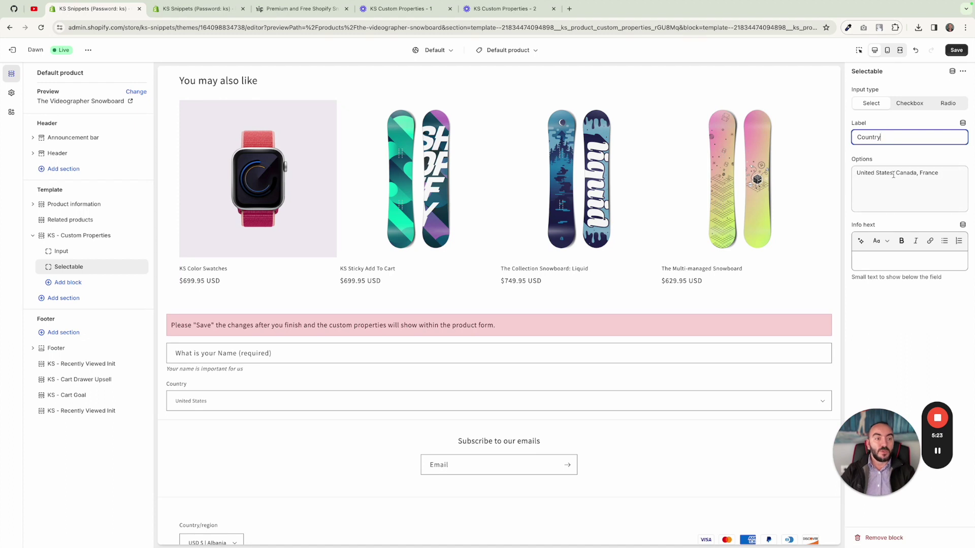
{"action": "left_click", "coordinate": [948, 178]}
{"action": "key", "text": "ctrl+a"}
{"action": "key", "text": "BackSpace"}
{"action": "left_click", "coordinate": [905, 136]}
{"action": "key", "text": "ctrl+a"}
{"action": "type", "text": "Cit"}
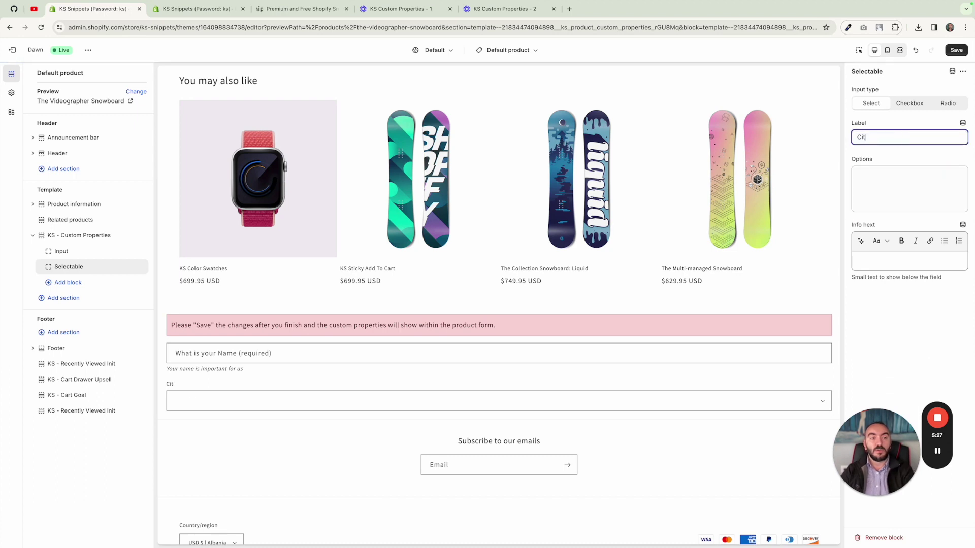
{"action": "left_click", "coordinate": [900, 182]}
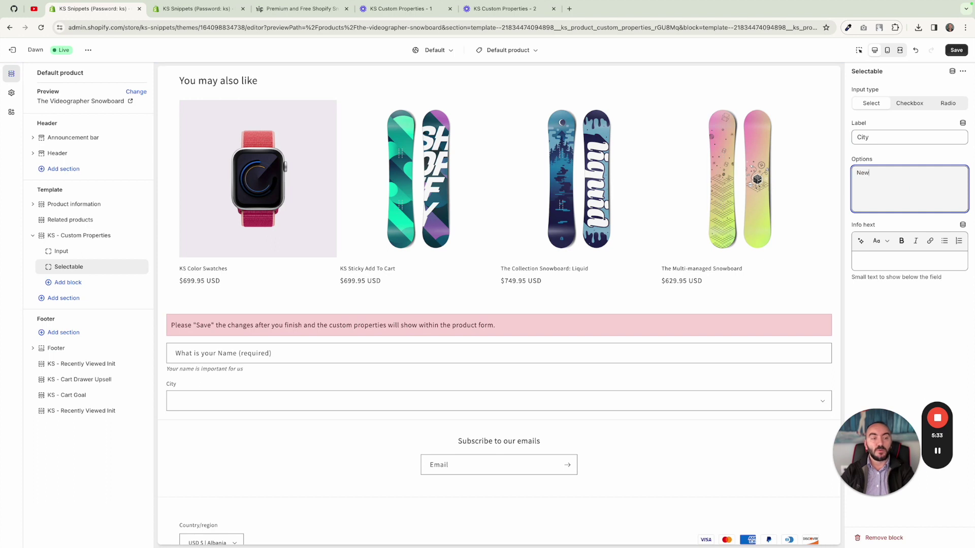
{"action": "type", "text": "New York, Boston, Miami"}
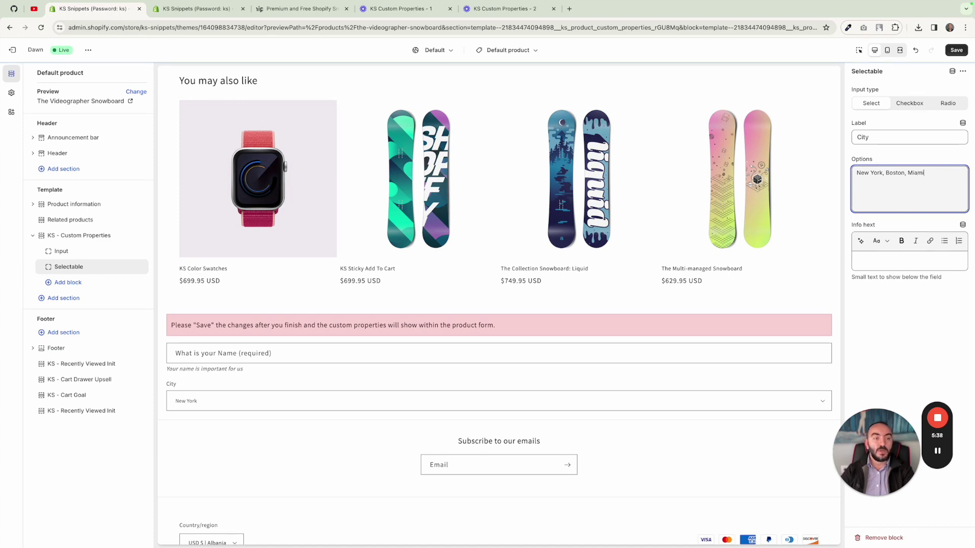
- Check the City dropdown's options in the preview, try the Checkbox and Radio types, and restore the Select type
{"action": "left_click", "coordinate": [216, 406]}
{"action": "left_click", "coordinate": [217, 406]}
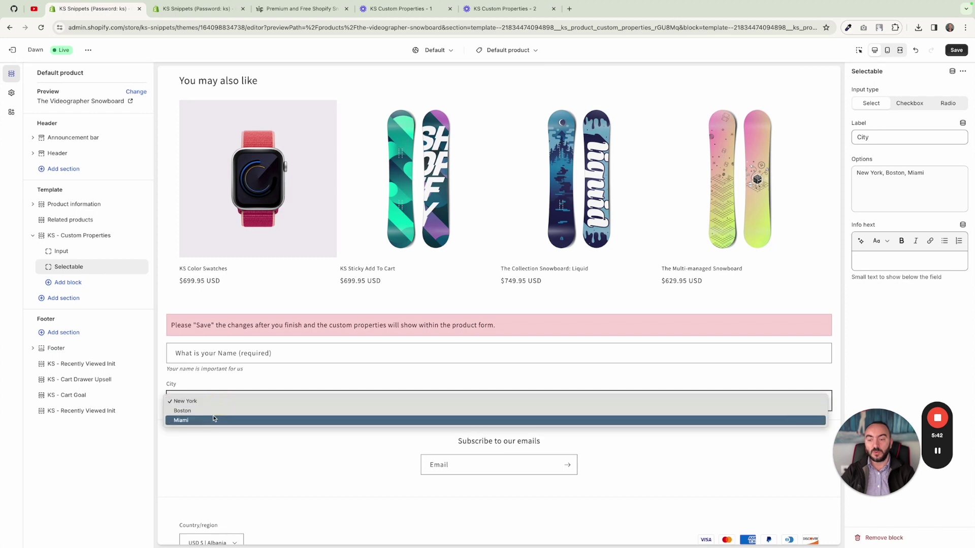
{"action": "left_click", "coordinate": [207, 443]}
{"action": "left_click", "coordinate": [914, 104]}
{"action": "left_click", "coordinate": [946, 103]}
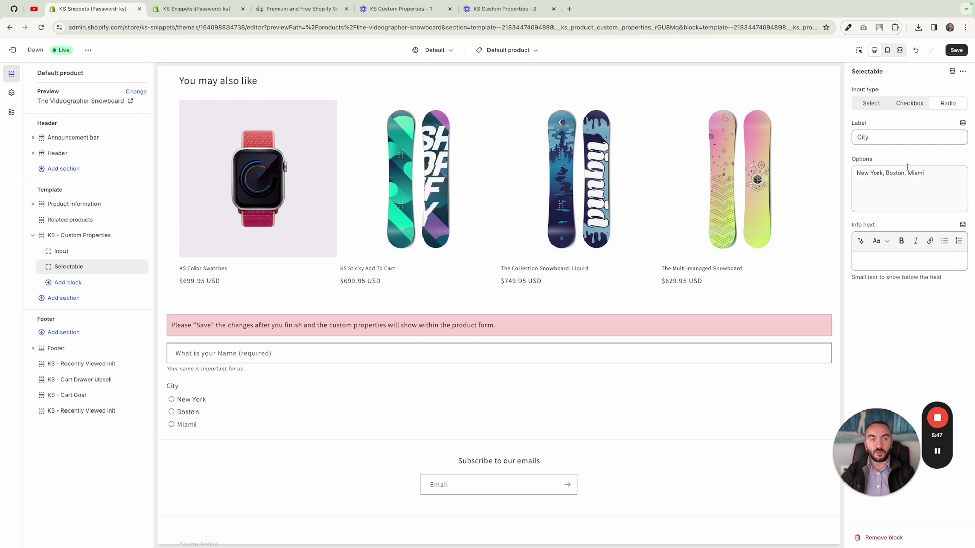
{"action": "left_click", "coordinate": [871, 104]}
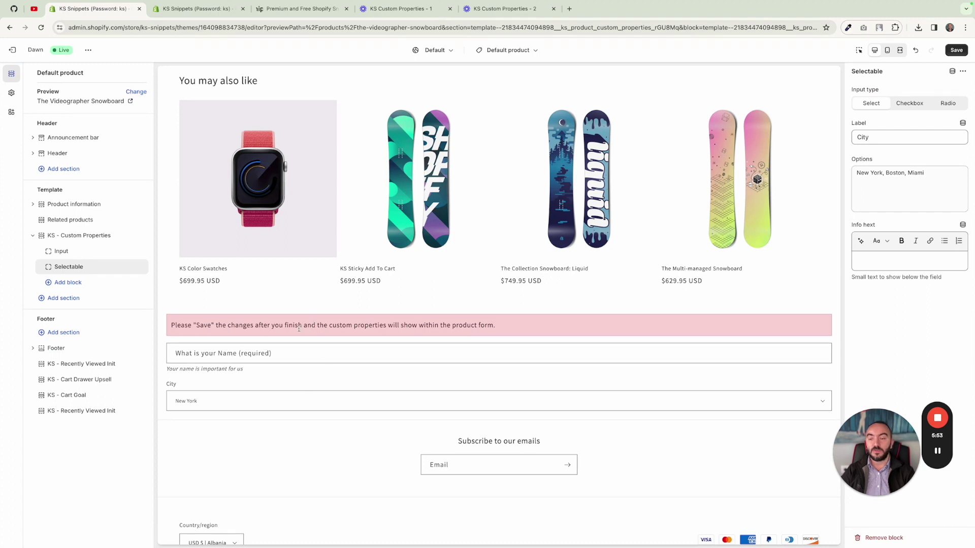
- Add a second Input block and a second Selectable block to the KS - Custom Properties section
{"action": "left_click", "coordinate": [80, 289]}
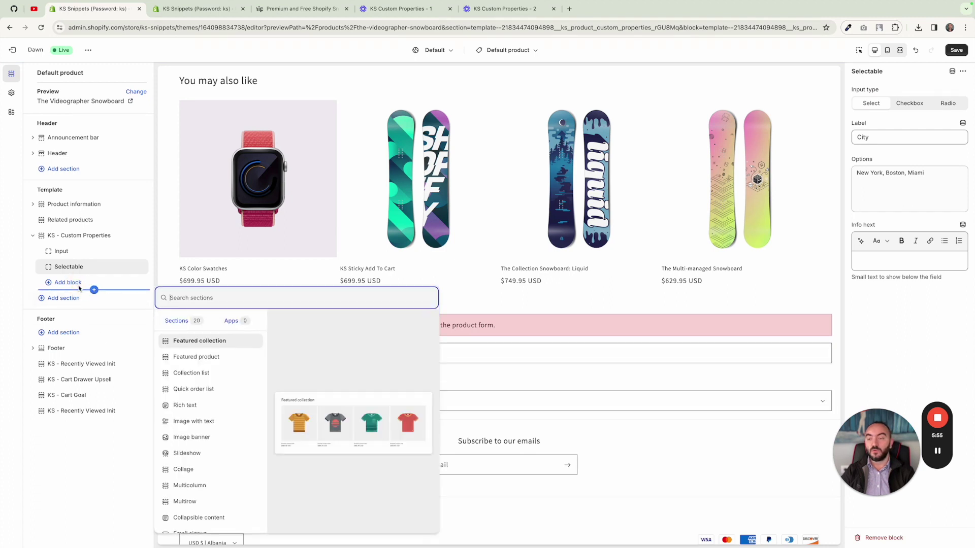
{"action": "left_click", "coordinate": [87, 287]}
{"action": "left_click", "coordinate": [73, 283]}
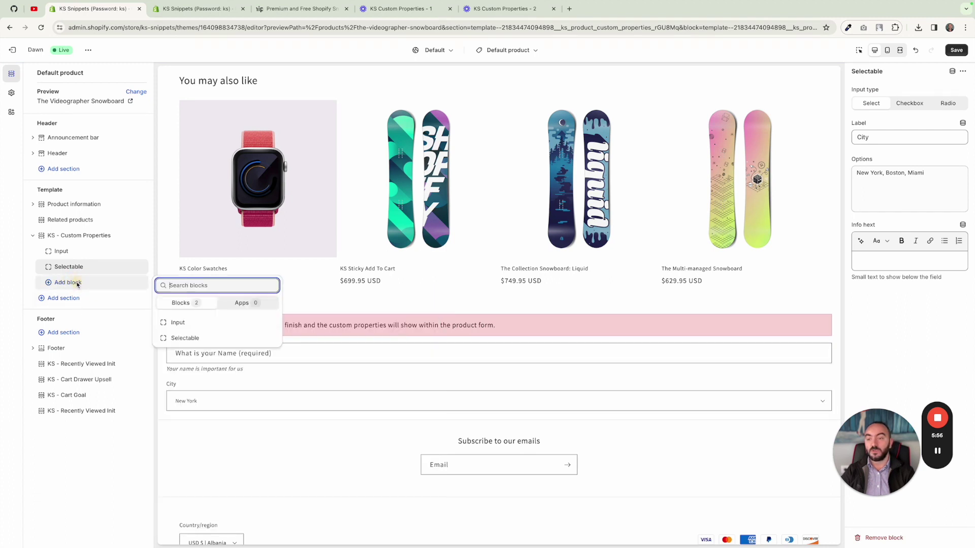
{"action": "left_click", "coordinate": [177, 322]}
{"action": "left_click", "coordinate": [69, 298]}
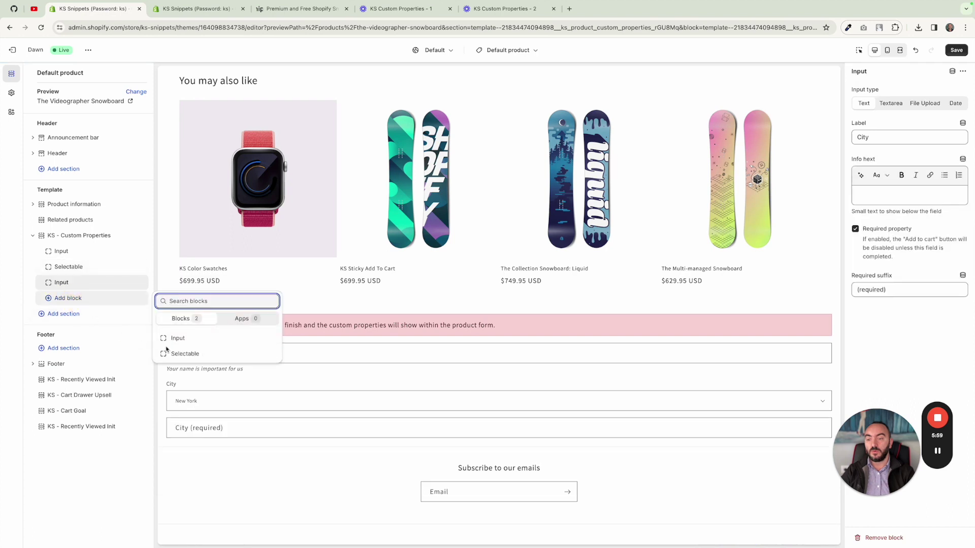
{"action": "left_click", "coordinate": [192, 353]}
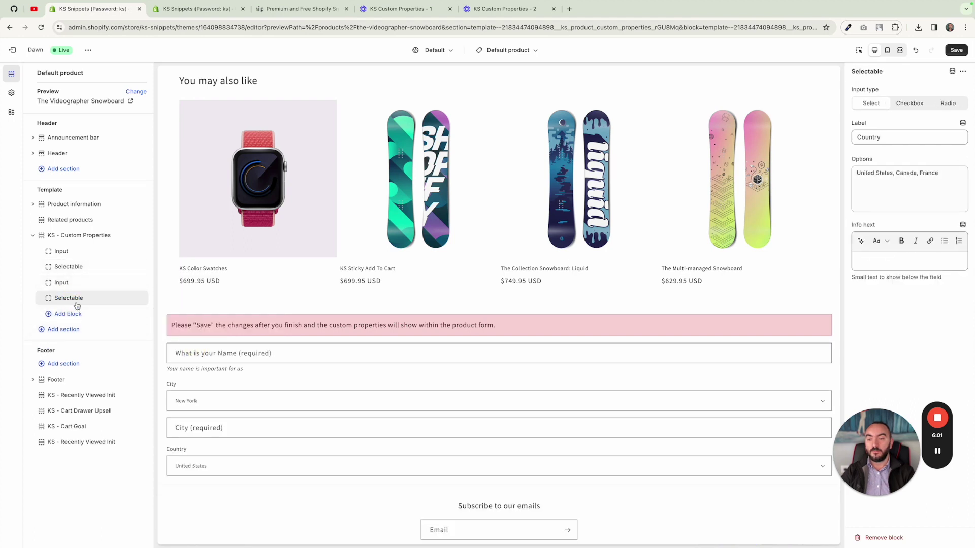
- Make the second Input block a Textarea labelled "Message" and turn off its required property
{"action": "left_click", "coordinate": [74, 283]}
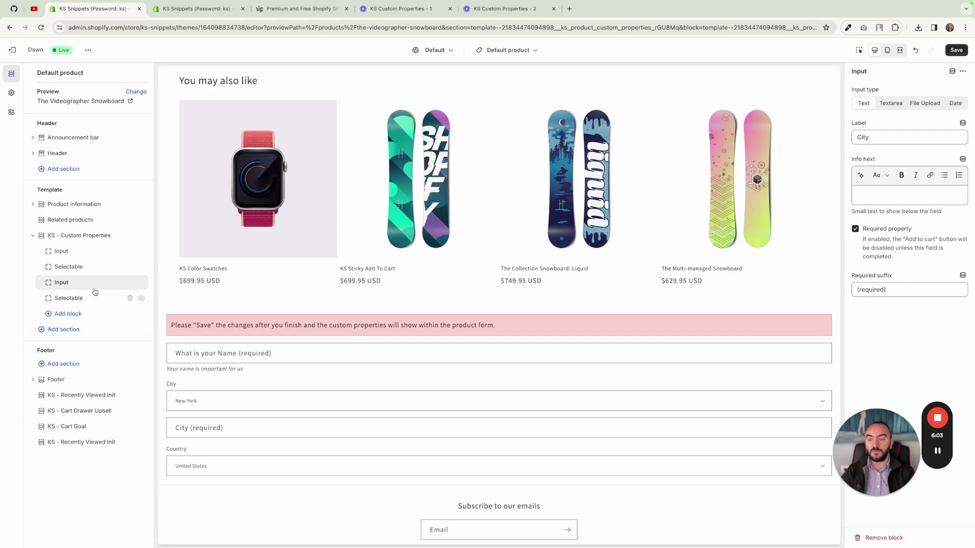
{"action": "left_click", "coordinate": [890, 103]}
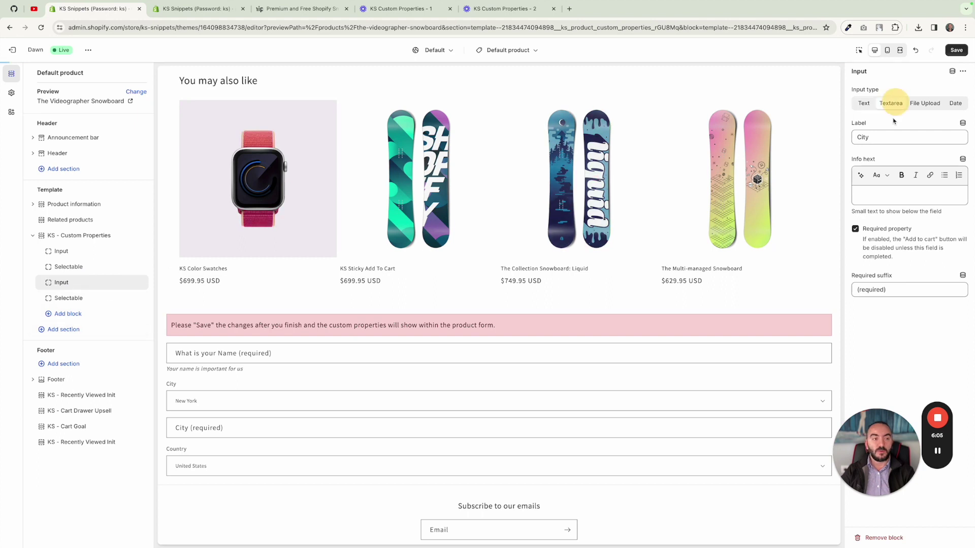
{"action": "left_click", "coordinate": [889, 137]}
{"action": "double_click", "coordinate": [889, 137]}
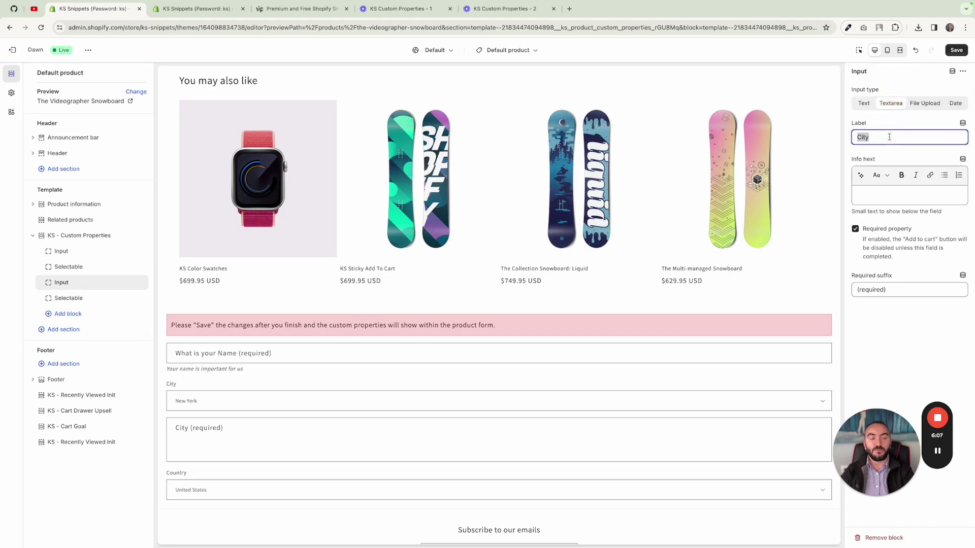
{"action": "type", "text": "Message"}
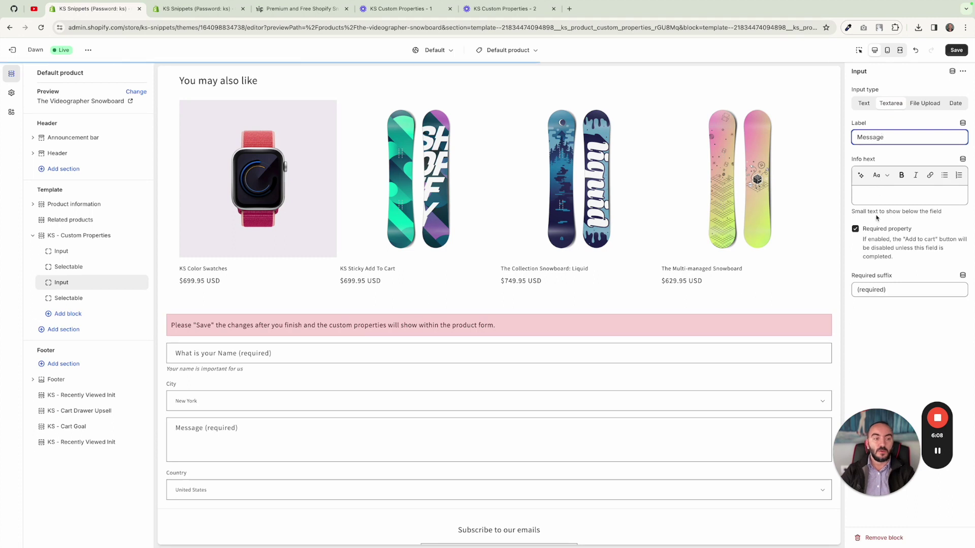
{"action": "left_click", "coordinate": [869, 231]}
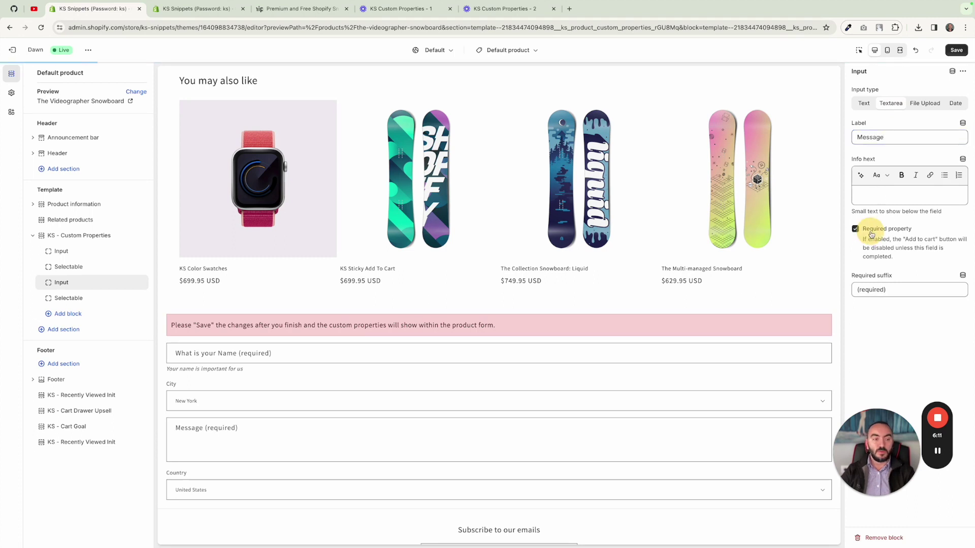
- Move the City Selectable block below the Country one, at the end of the section's blocks, and save the template
{"action": "left_click", "coordinate": [73, 299]}
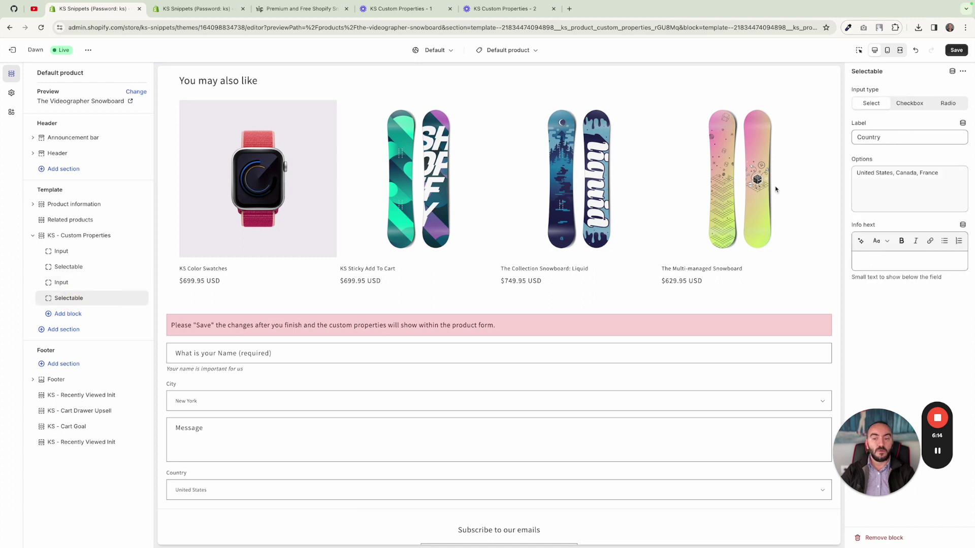
{"action": "left_click_drag", "start_coordinate": [81, 274], "coordinate": [71, 299]}
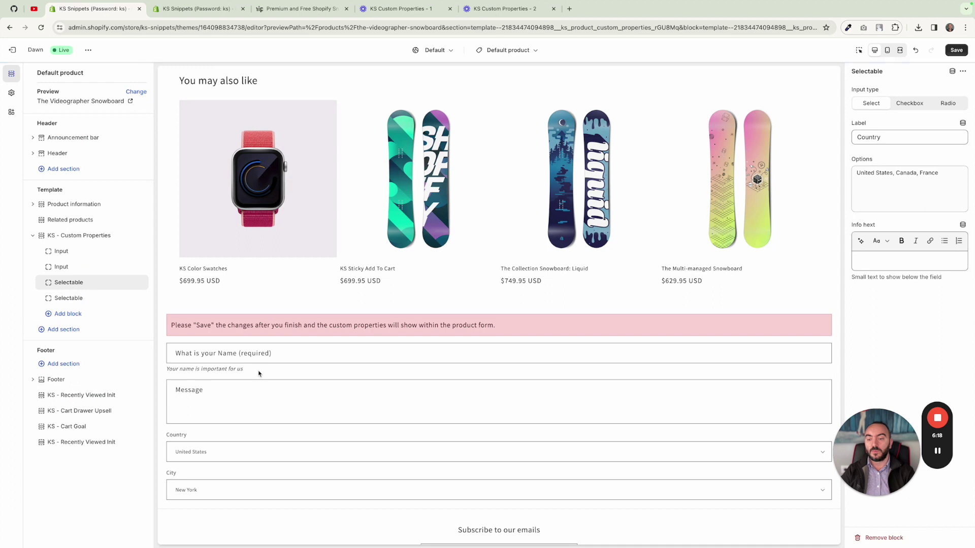
{"action": "left_click", "coordinate": [958, 51]}
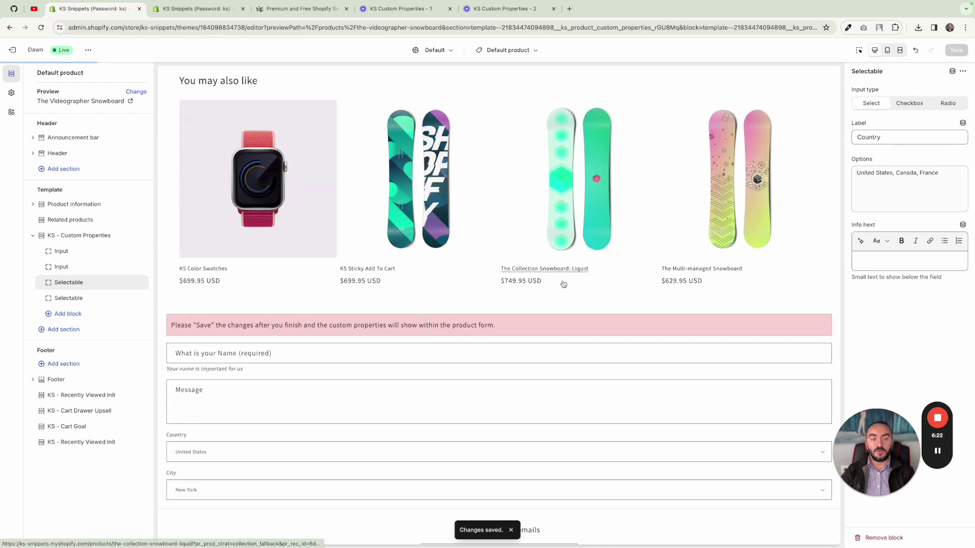
- Review the saved custom fields in the previewed product form, and open the live theme in a new browser tab
{"action": "scroll", "coordinate": [563, 285], "scroll_direction": "up", "scroll_amount": 10}
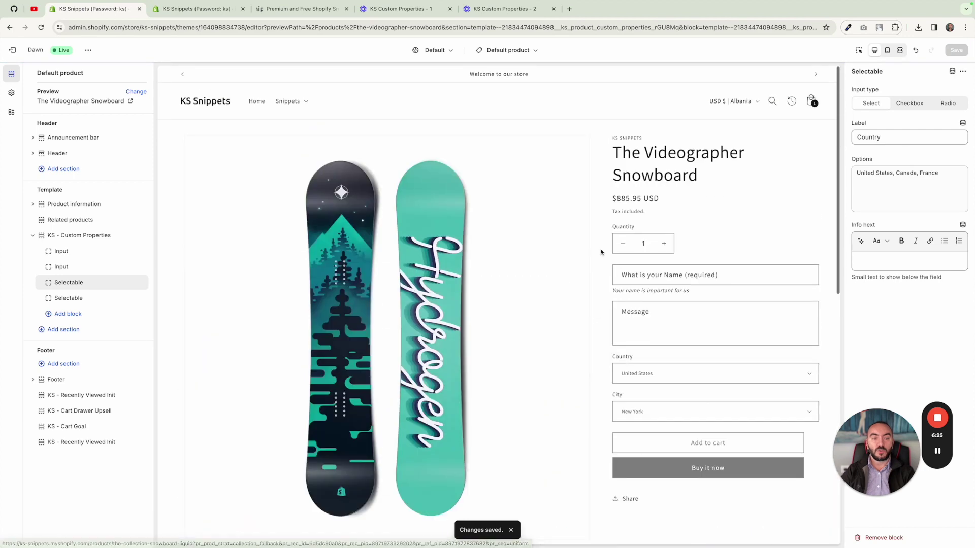
{"action": "scroll", "coordinate": [687, 325], "scroll_direction": "down", "scroll_amount": 1}
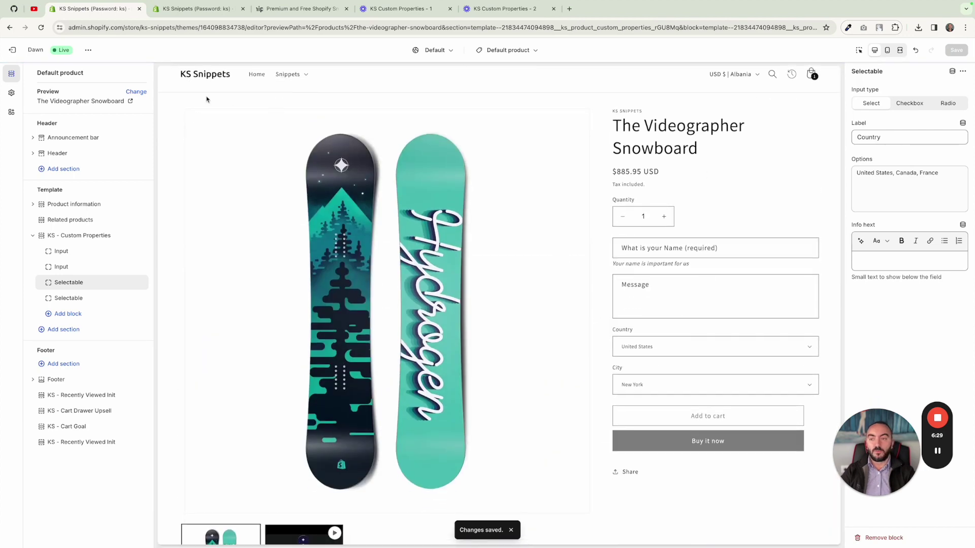
{"action": "left_click", "coordinate": [87, 50]}
{"action": "left_click", "coordinate": [51, 135]}
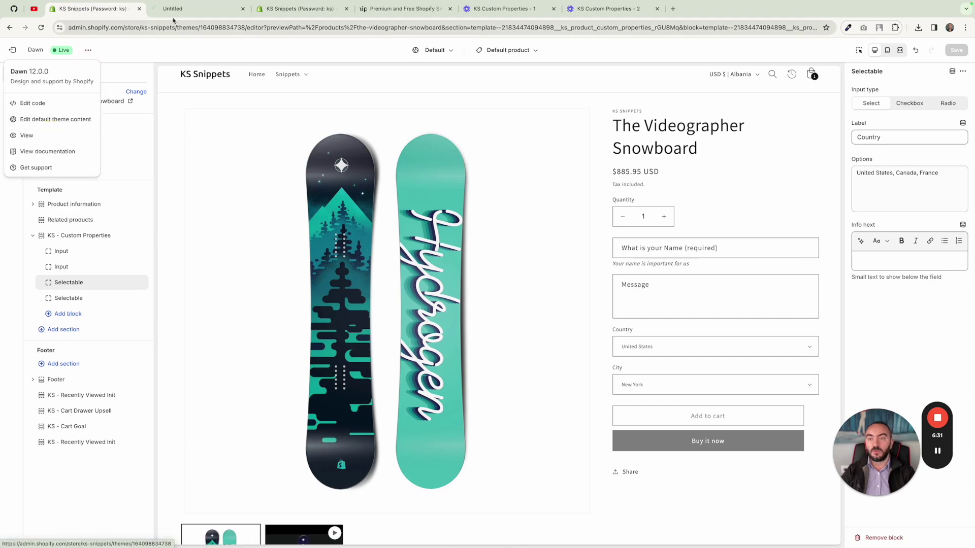
- Open The Videographer Snowboard's product page from the live store's featured products and look over its custom fields
{"action": "scroll", "coordinate": [372, 223], "scroll_direction": "down", "scroll_amount": 1}
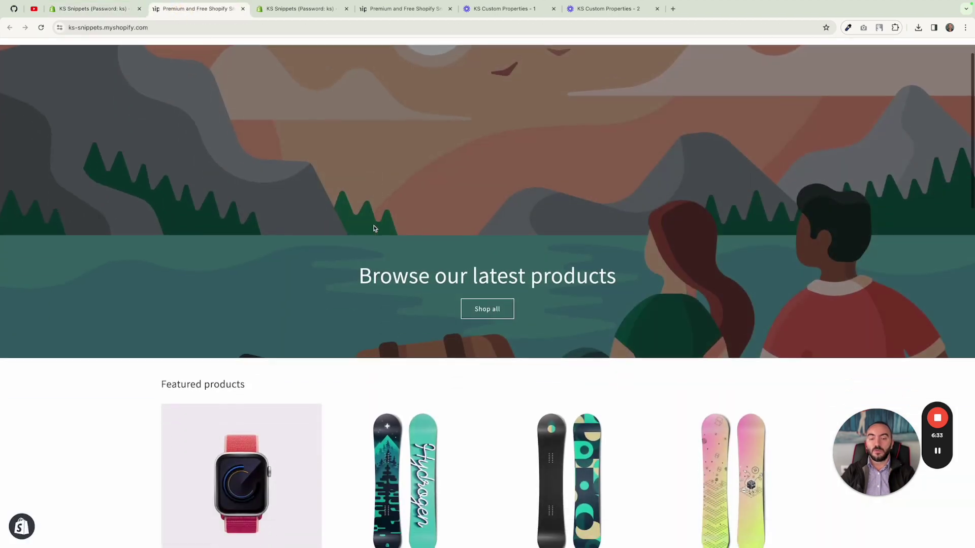
{"action": "left_click", "coordinate": [416, 425]}
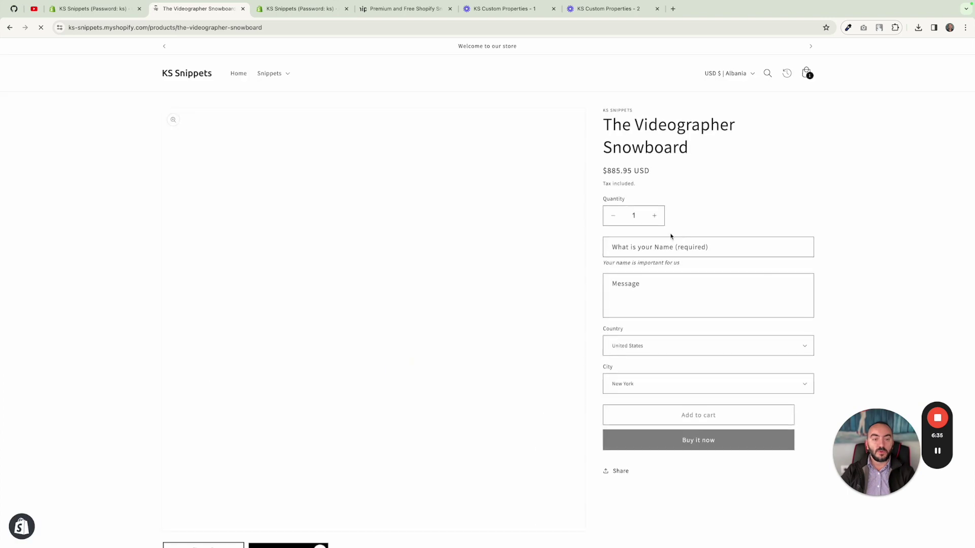
{"action": "scroll", "coordinate": [680, 237], "scroll_direction": "down", "scroll_amount": 1}
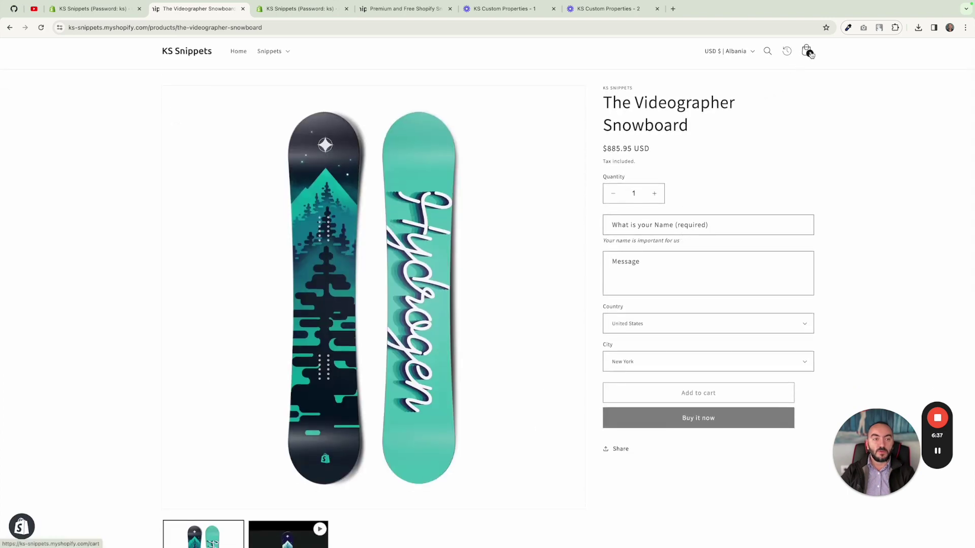
{"action": "scroll", "coordinate": [677, 186], "scroll_direction": "down", "scroll_amount": 2}
{"action": "scroll", "coordinate": [664, 179], "scroll_direction": "up", "scroll_amount": 2}
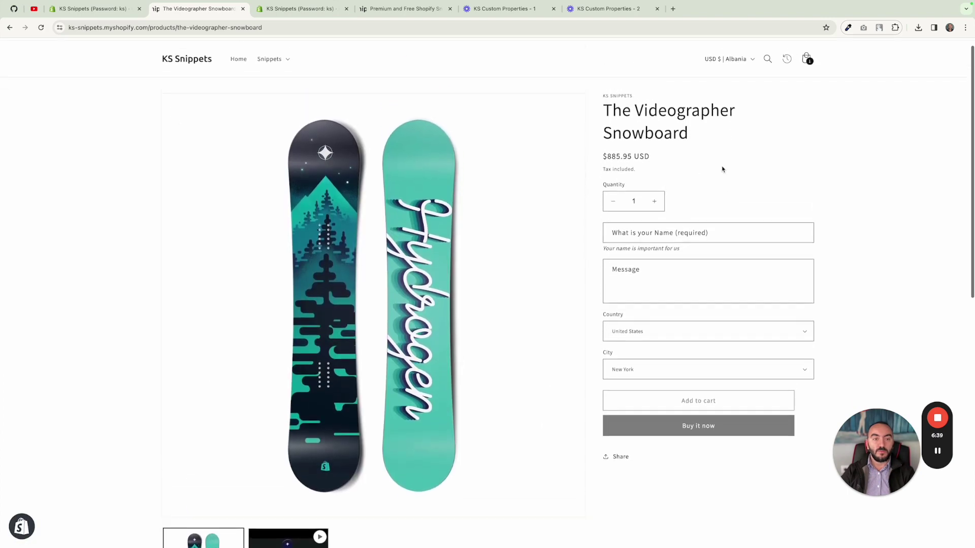
- Fill in the required name field with the customer's first name and enter "Just a sample message" as the message
{"action": "left_click", "coordinate": [648, 231]}
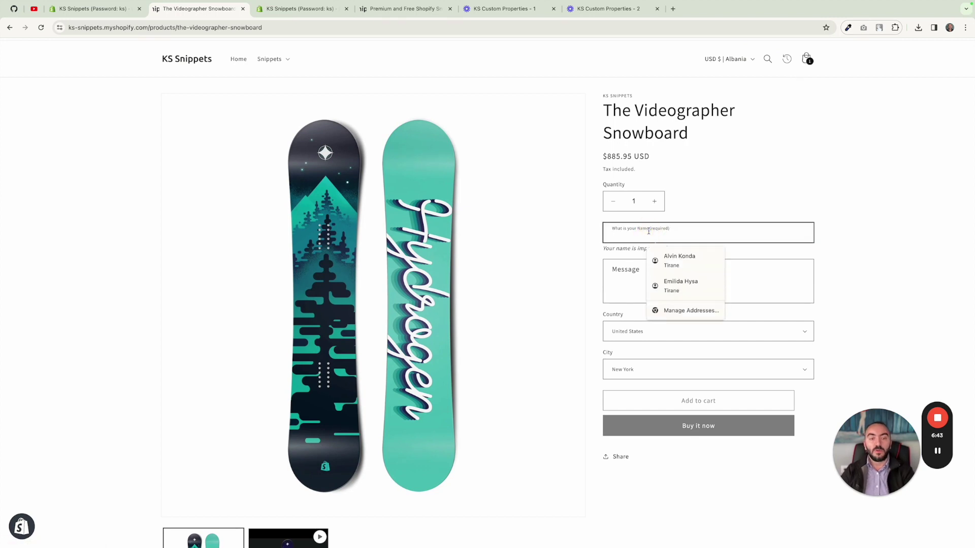
{"action": "type", "text": "Alvin"}
{"action": "key", "text": "Tab"}
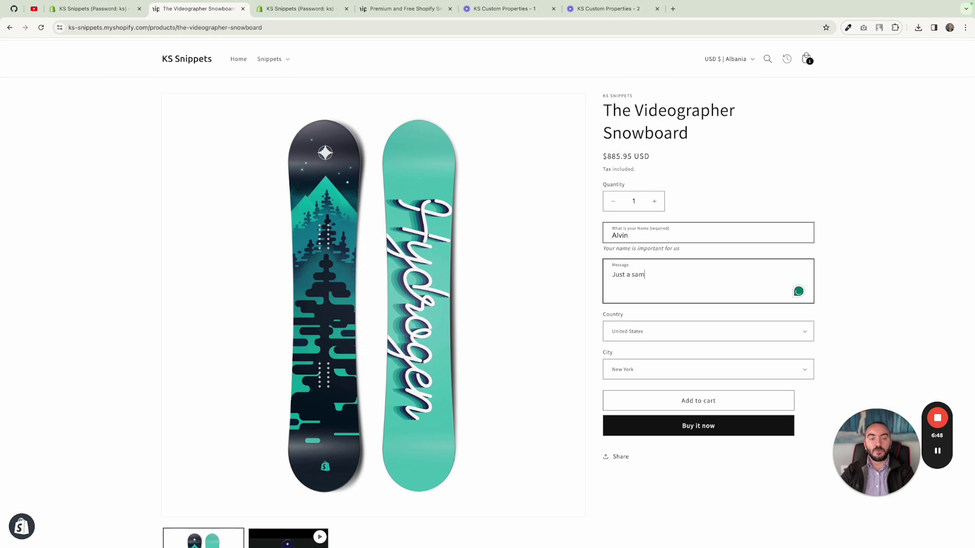
{"action": "type", "text": "Just a sample message"}
- Choose Canada as the country and Boston as the city, and add the snowboard to the cart
{"action": "left_click", "coordinate": [680, 332]}
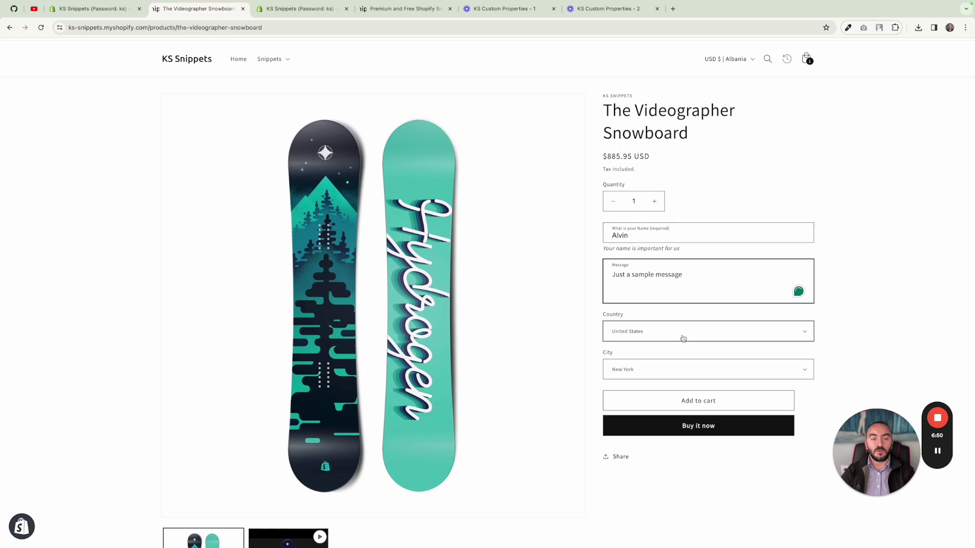
{"action": "left_click", "coordinate": [673, 341]}
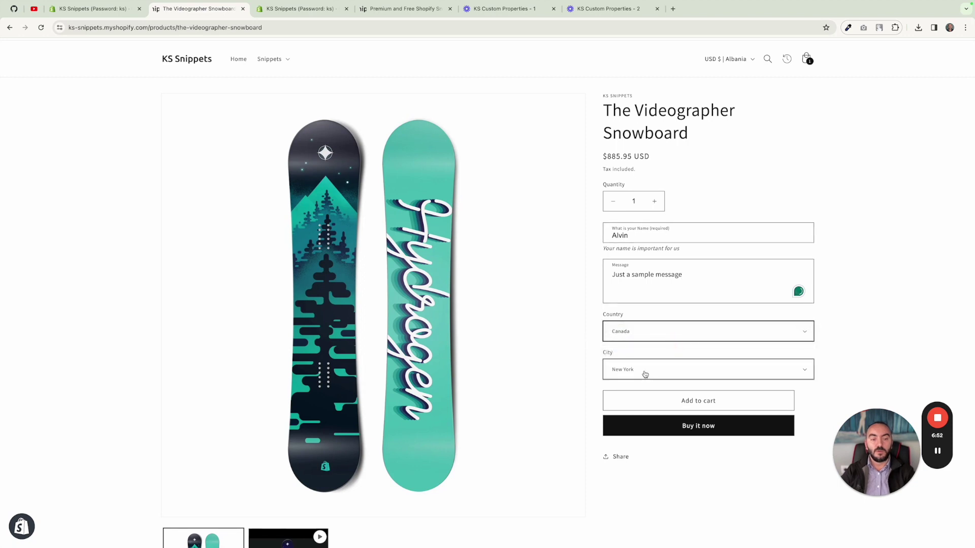
{"action": "left_click", "coordinate": [643, 374]}
{"action": "left_click", "coordinate": [785, 377]}
{"action": "left_click", "coordinate": [673, 403]}
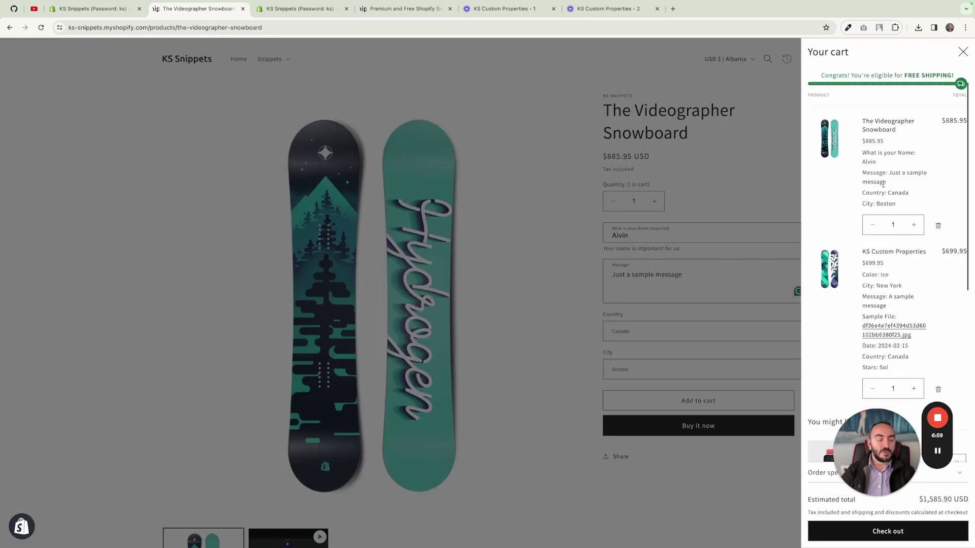
- Review the custom properties listed under both cart items, including the Sample File link of the KS Custom Properties product
{"action": "scroll", "coordinate": [893, 180], "scroll_direction": "down", "scroll_amount": 2}
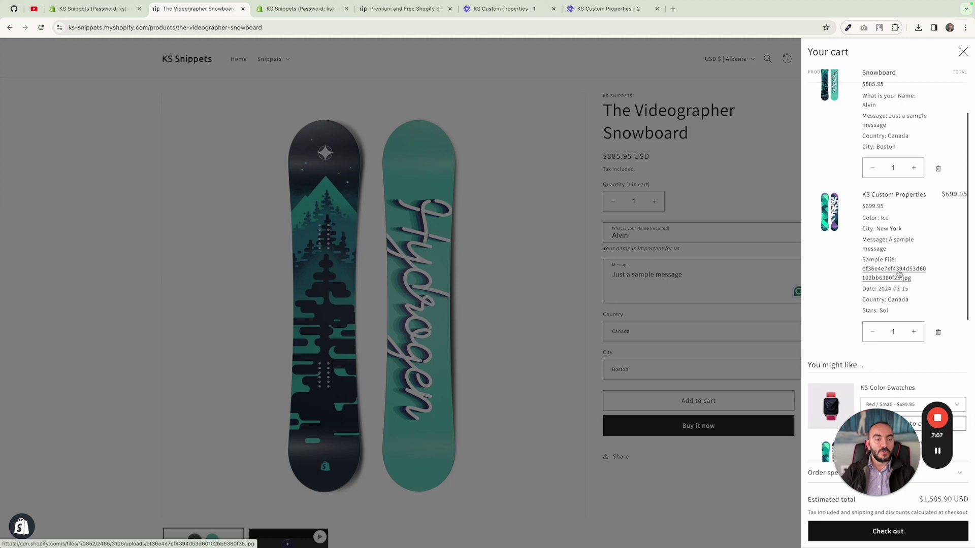
{"action": "left_click_drag", "start_coordinate": [863, 261], "coordinate": [903, 270]}
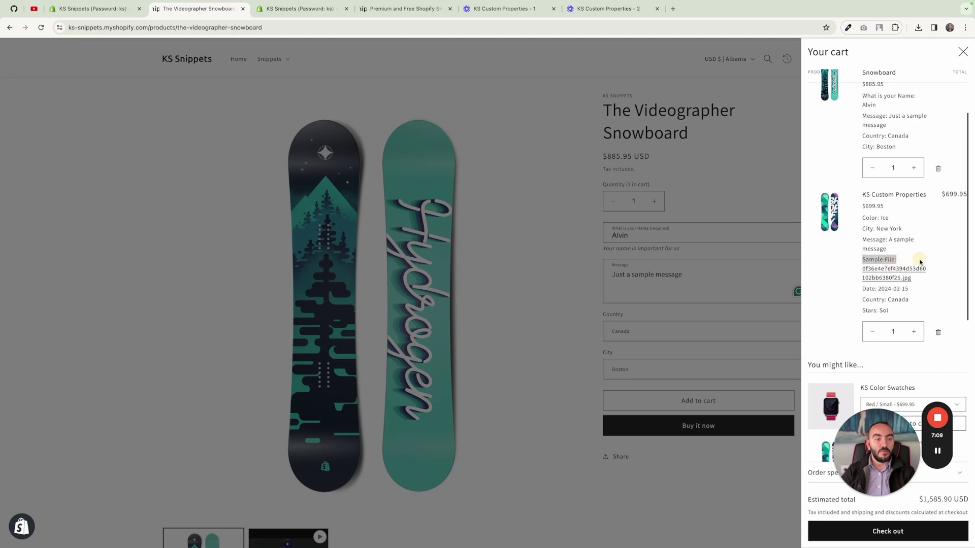
{"action": "left_click", "coordinate": [919, 262]}
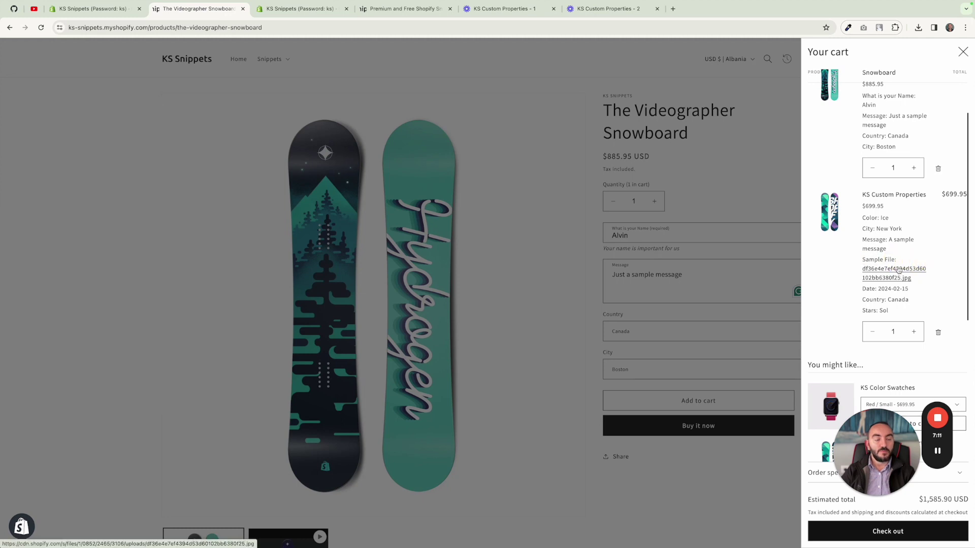
{"action": "scroll", "coordinate": [897, 274], "scroll_direction": "up", "scroll_amount": 1}
{"action": "scroll", "coordinate": [863, 213], "scroll_direction": "up", "scroll_amount": 2}
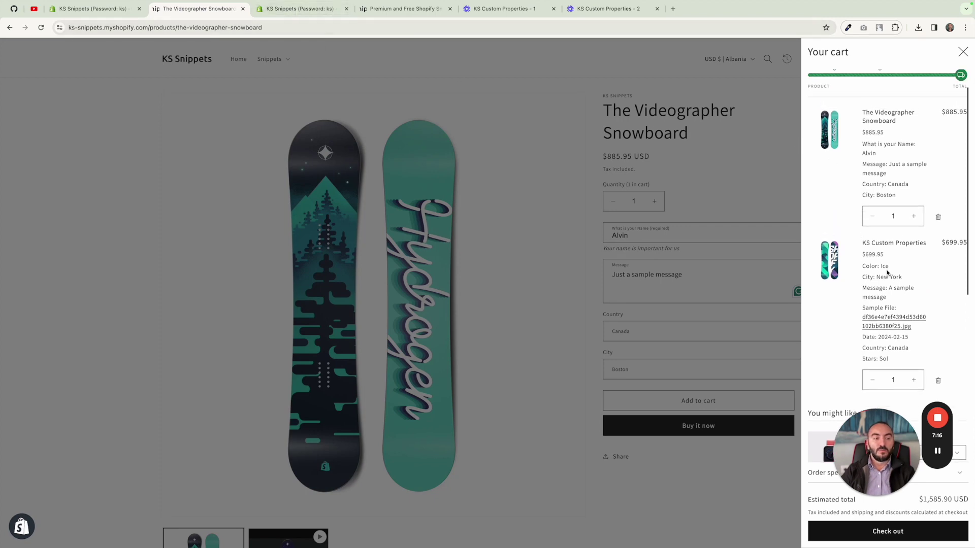
- Leave the theme code editor for the store's orders, open the test order and highlight its item's custom properties from City to Stars
{"action": "left_click", "coordinate": [305, 11]}
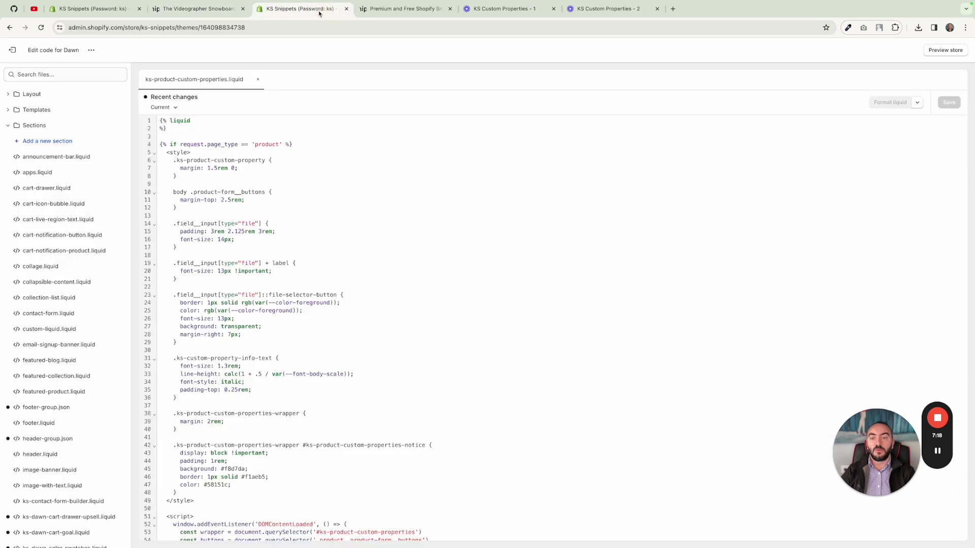
{"action": "left_click", "coordinate": [12, 50]}
{"action": "left_click", "coordinate": [48, 87]}
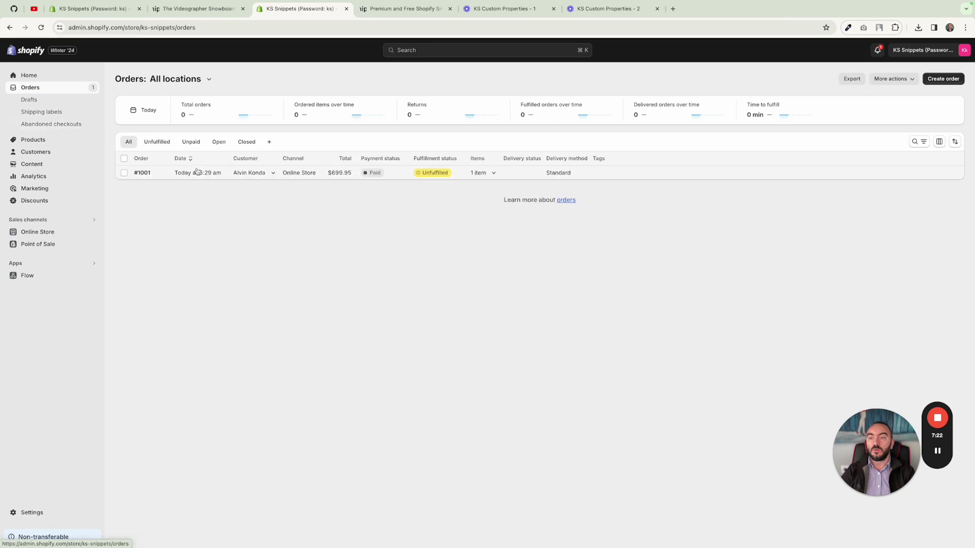
{"action": "left_click", "coordinate": [156, 173]}
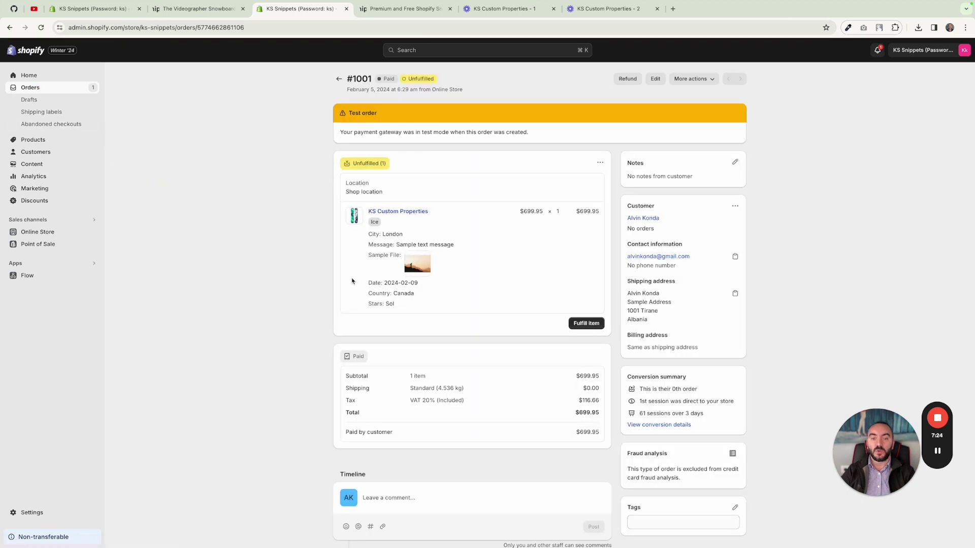
{"action": "left_click_drag", "start_coordinate": [368, 236], "coordinate": [420, 309]}
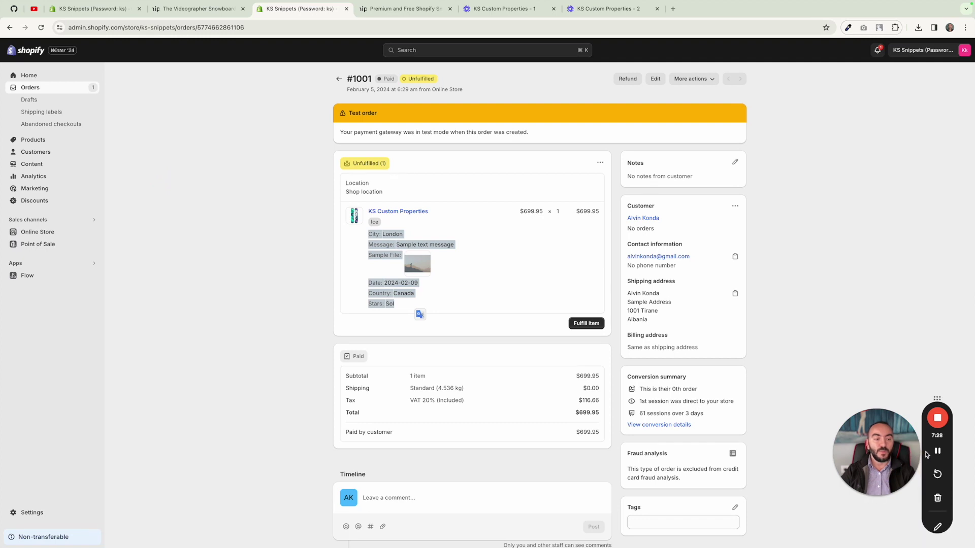